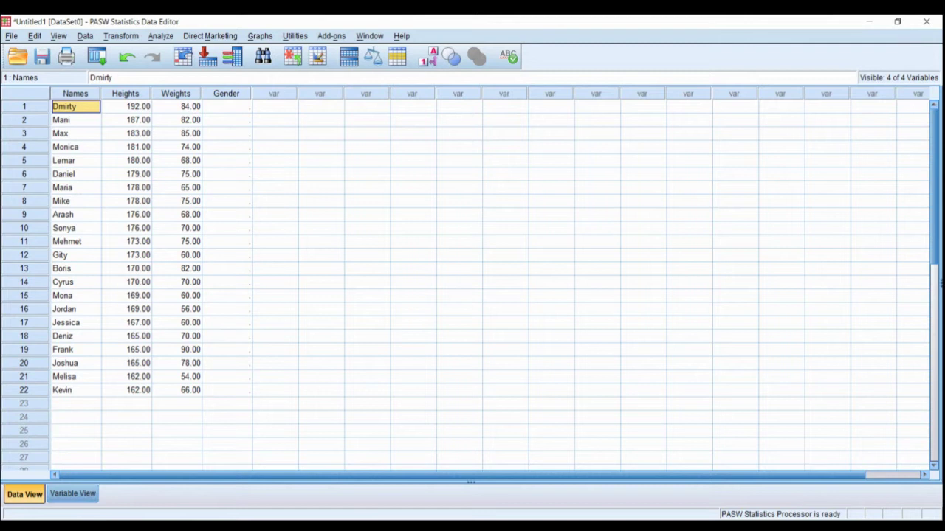
Step: Examine the data rows and the definitions of the Names, Heights, Weights and Gender variables
key("ctrl+t")
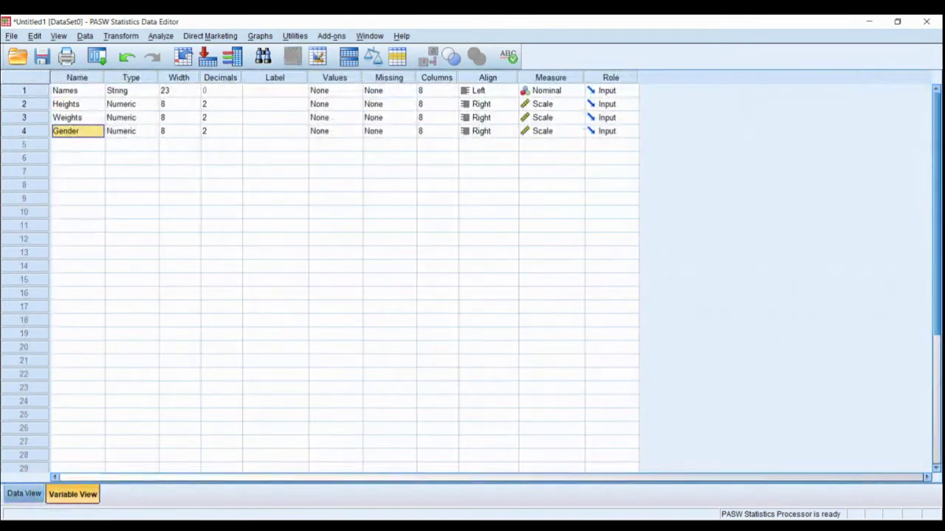
key("ctrl+t")
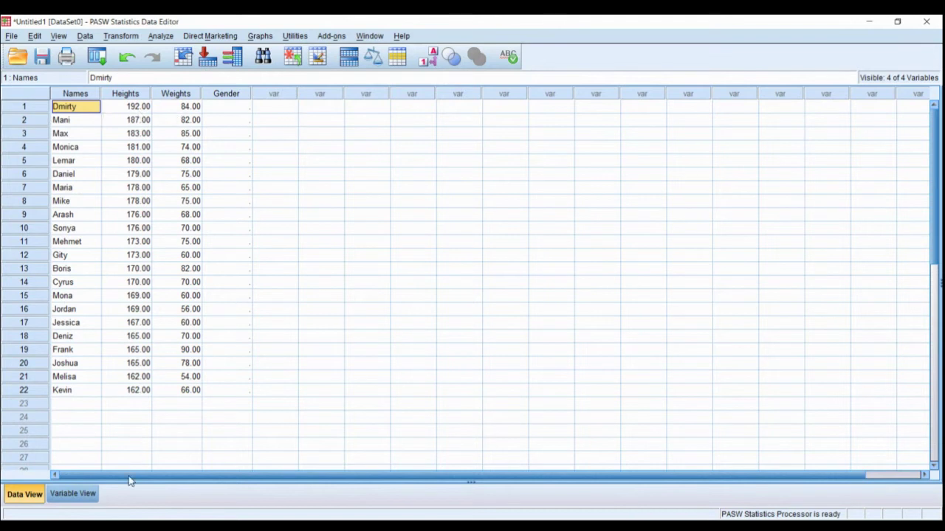
left_click(72, 494)
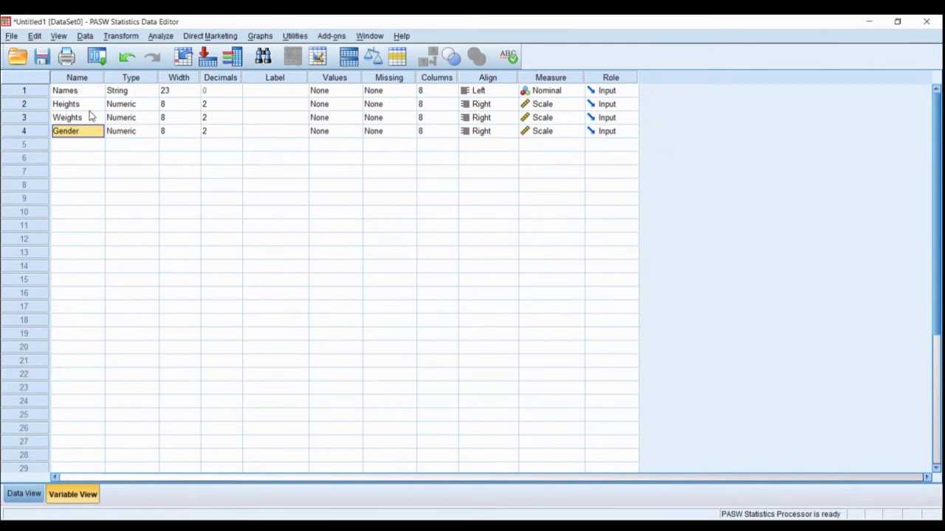
left_click(24, 493)
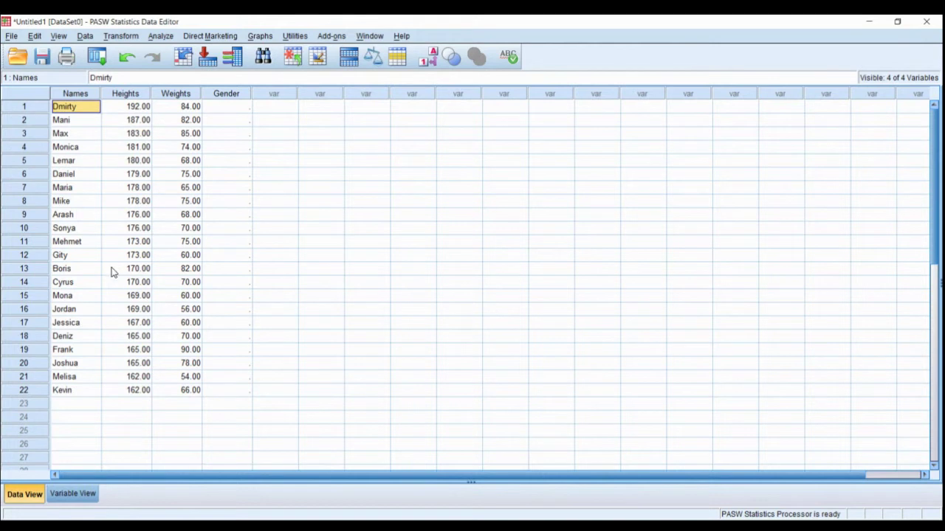
key("ctrl+Down")
key("Down")
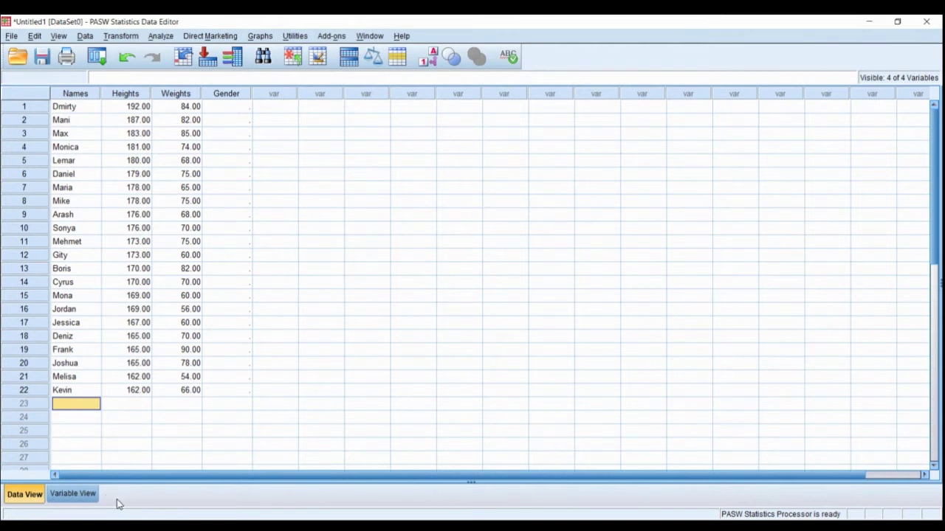
key("Right")
key("Right")
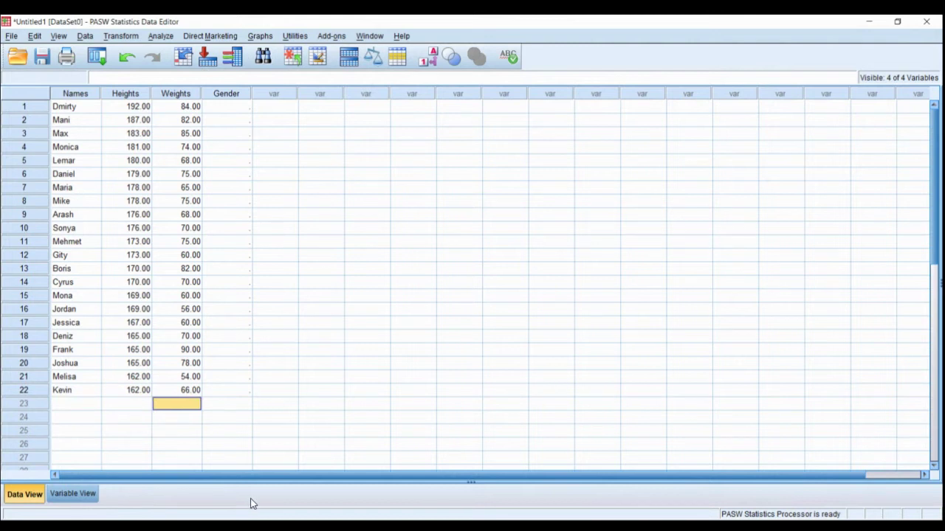
Step: Set the Names variable's string type to 40 characters
left_click(72, 493)
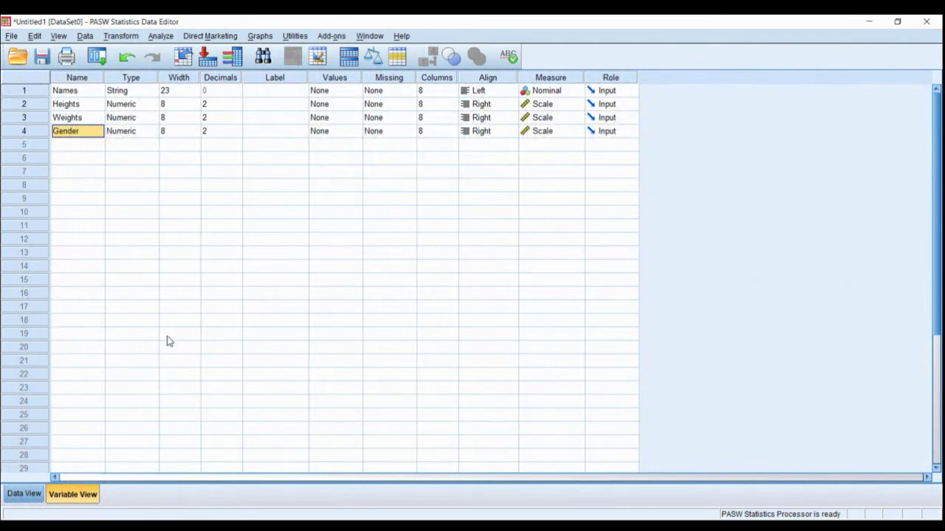
key("Up")
key("Up")
key("Up")
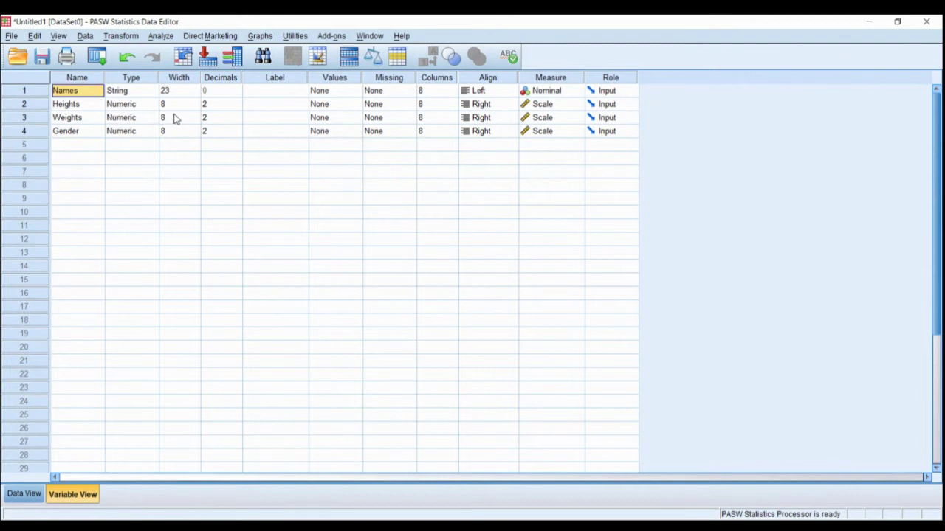
key("Right")
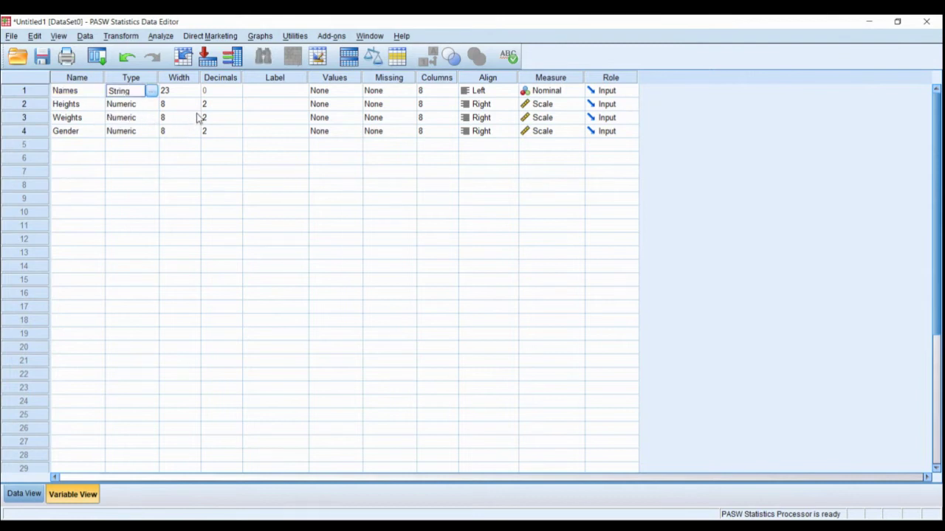
key("space")
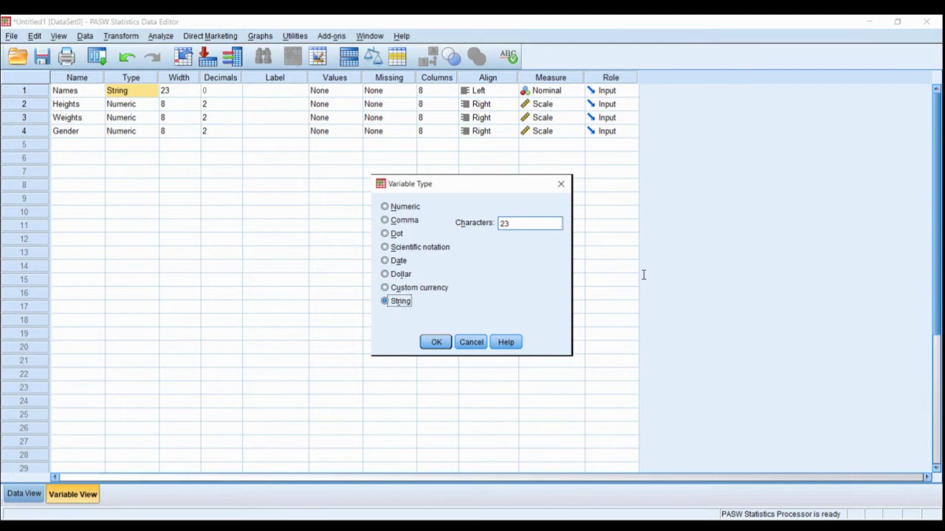
key("Tab")
type("40")
key("Return")
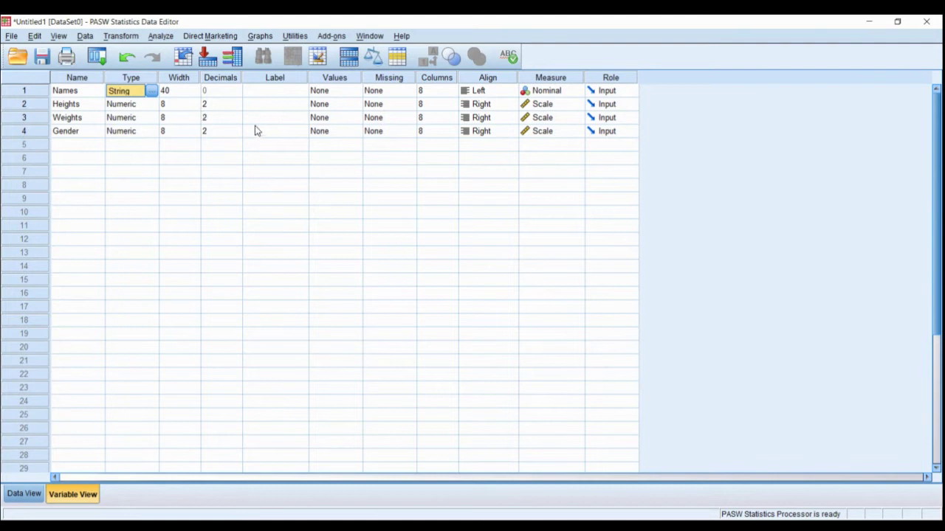
Step: Set the decimals of the Heights and Weights variables to 0 and check the data values
key("Down")
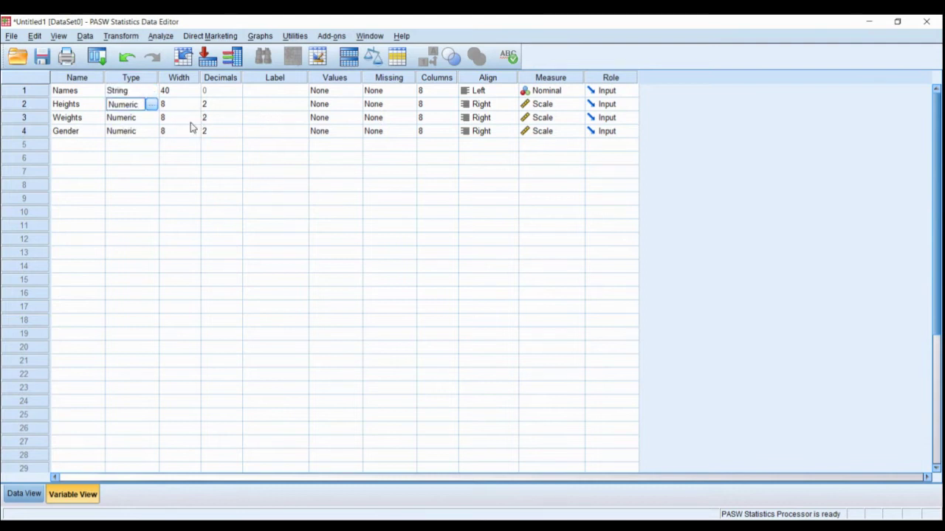
key("Right")
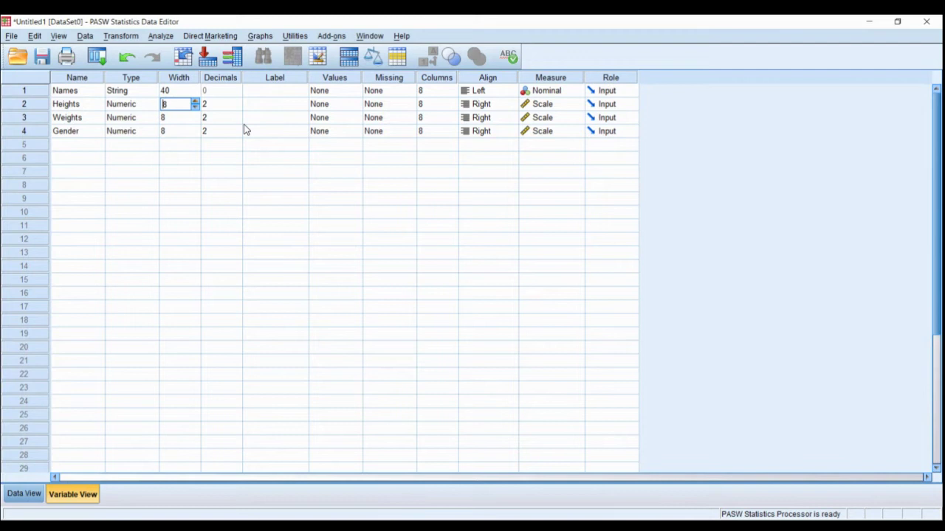
key("Right")
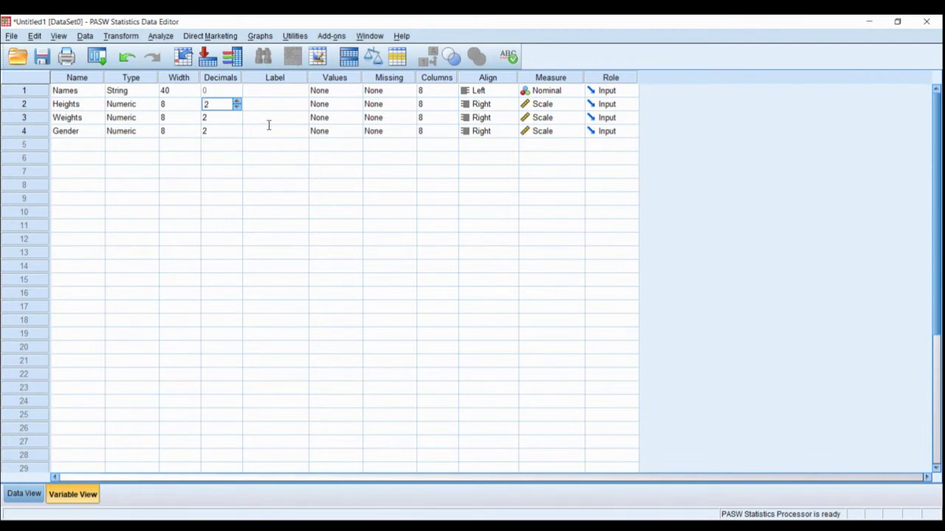
left_click(24, 494)
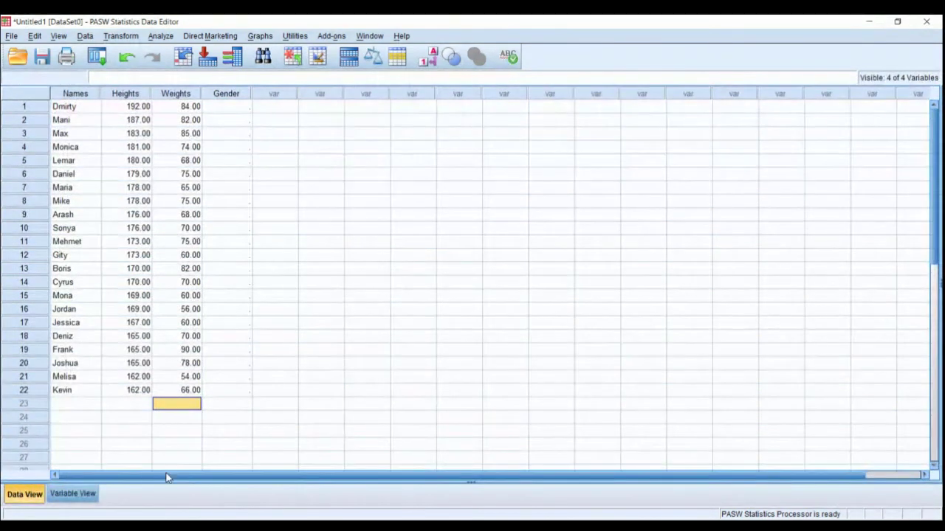
left_click(72, 493)
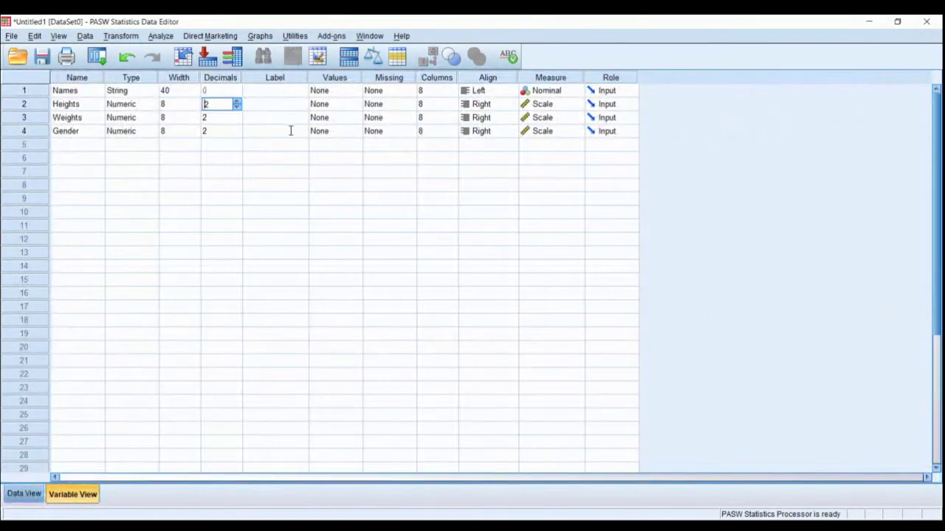
type("0")
key("Return")
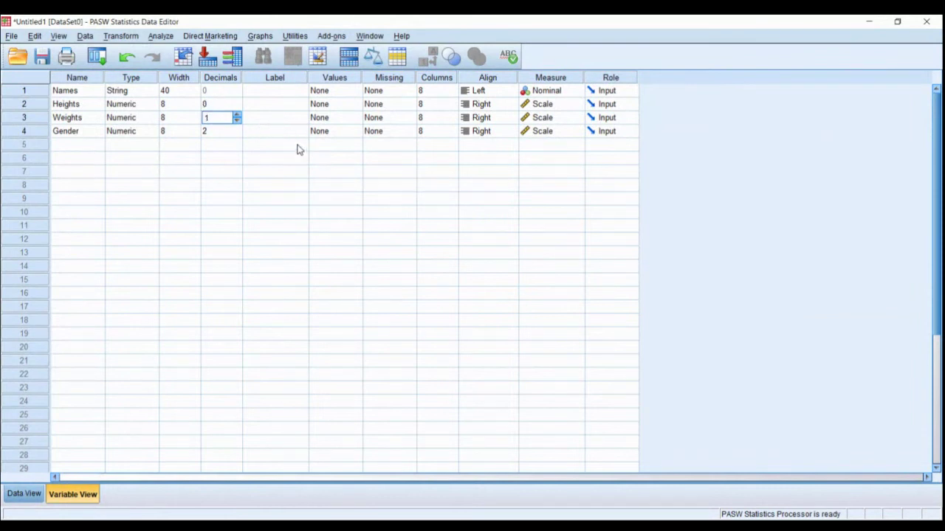
type("0")
left_click(24, 493)
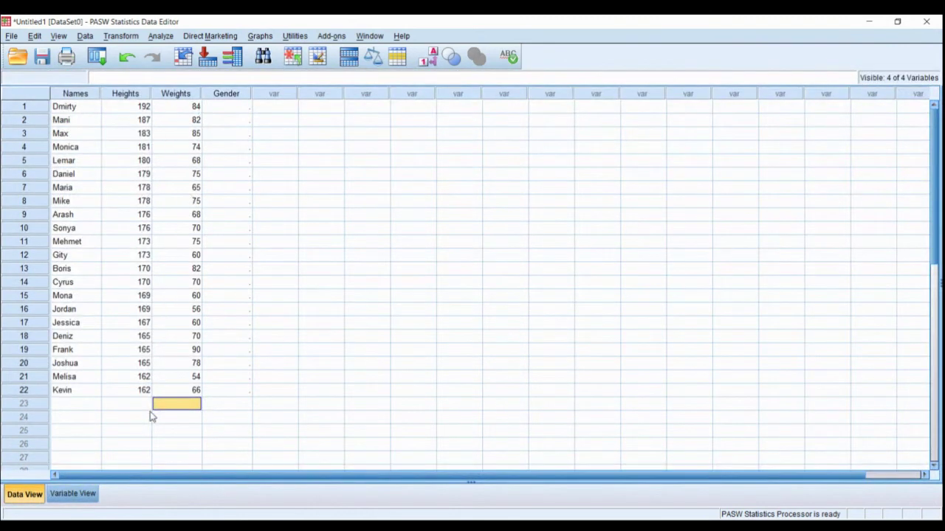
Step: Enter the Gender codes 1, 1, 1, 2, 1, 1, 2, 1, 1, 2 for cases 1 to 10
left_click(72, 493)
key("ctrl+Up")
key("Right")
type("1")
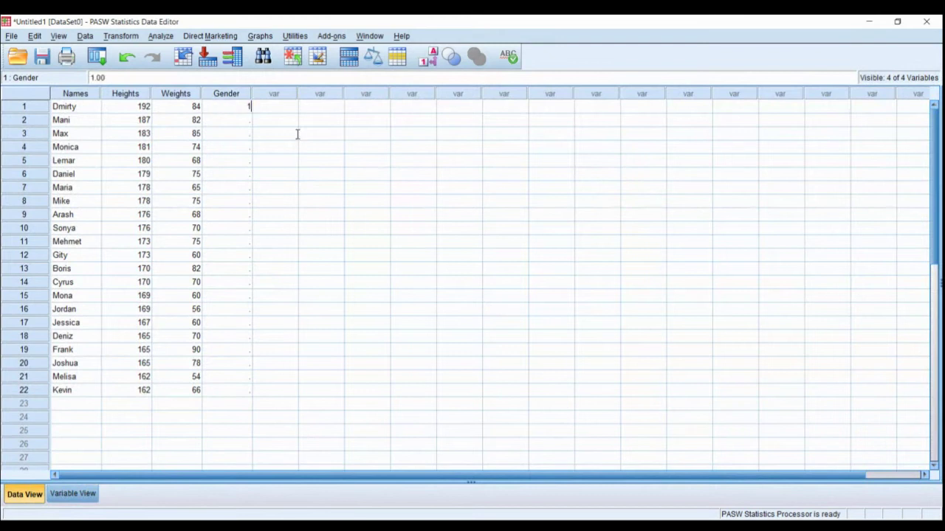
key("Return")
type("1")
key("Return")
type("1")
key("Return")
type("2")
key("Return")
type("1")
key("Return")
type("1")
key("Return")
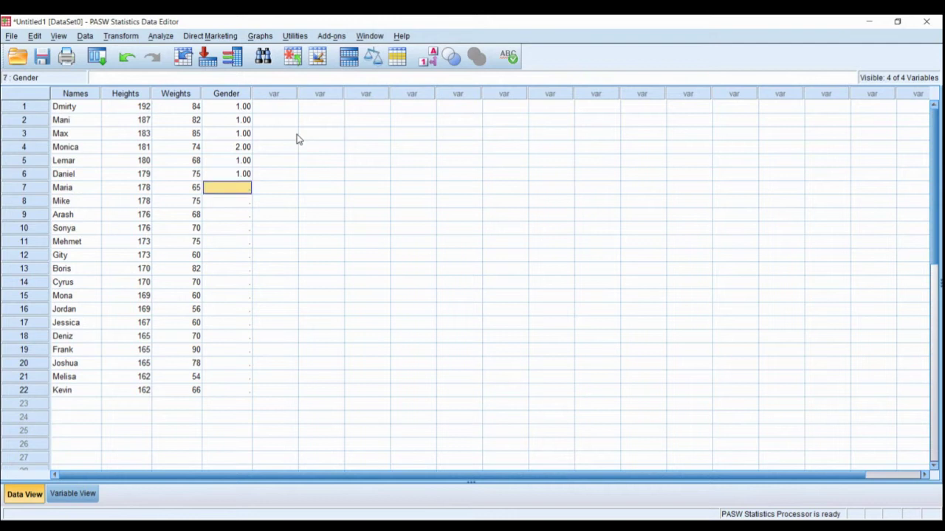
type("2")
key("Return")
type("1")
key("Return")
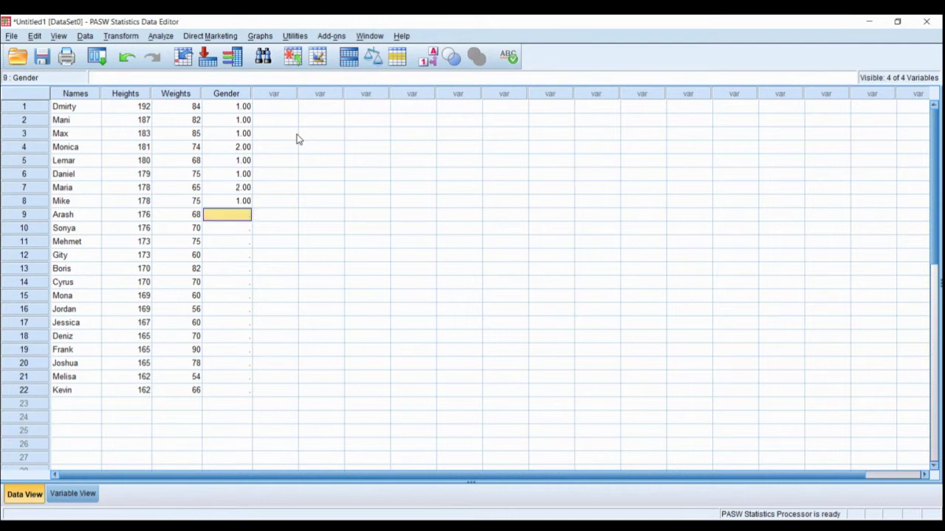
type("1")
key("Return")
type("2")
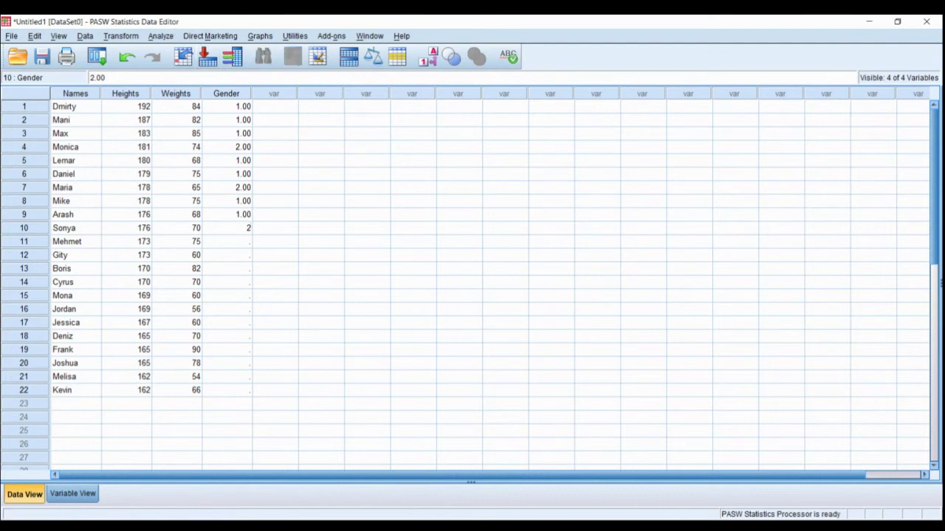
Step: Add a value label to the Gender variable that defines 1 as Male
left_click(72, 494)
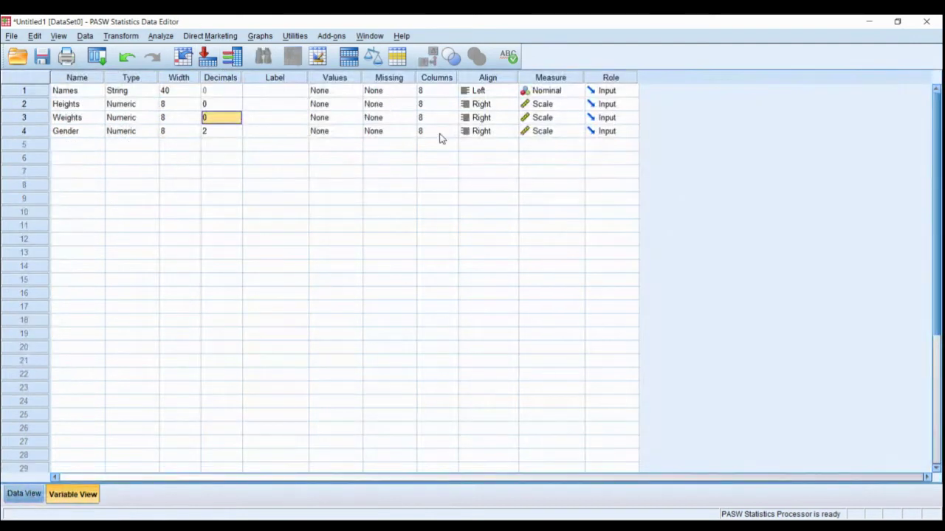
key("Right")
key("Right")
key("Down")
key("space")
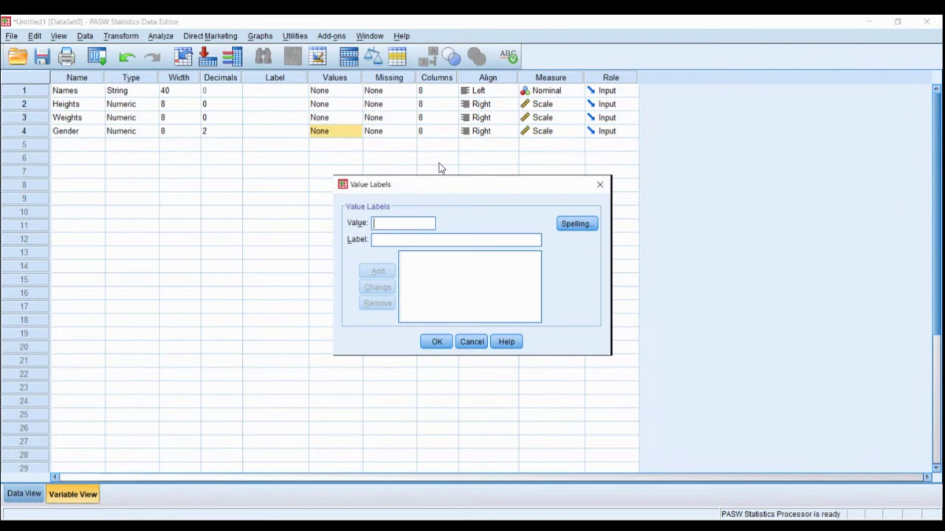
type("1")
key("Tab")
type("Male")
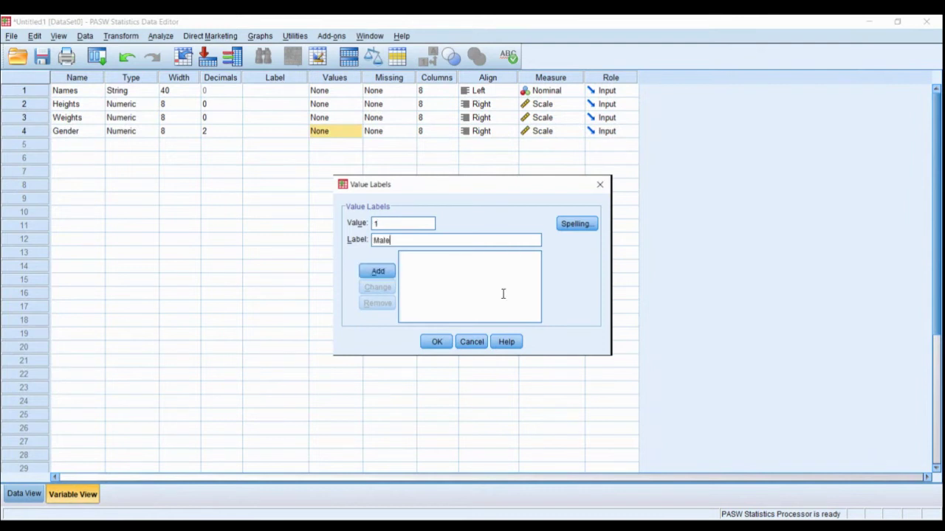
key("Return")
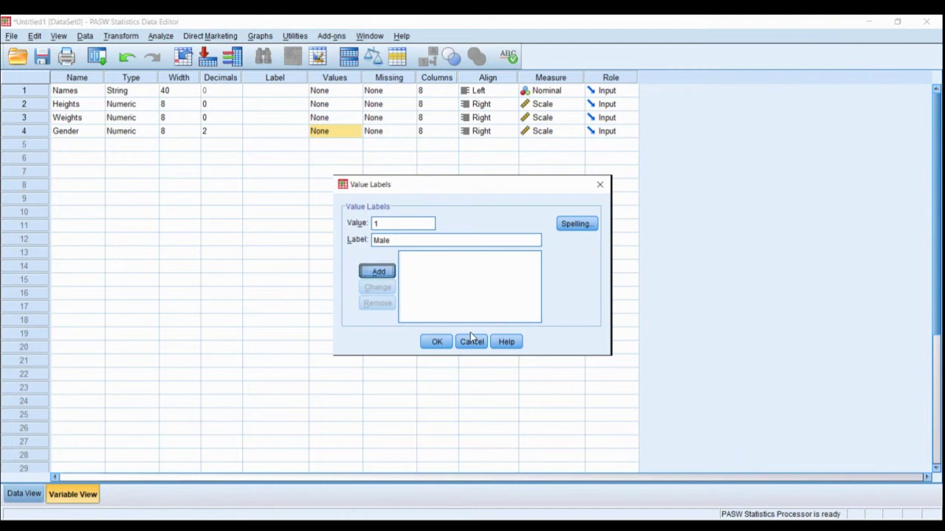
Step: Define 2 as Female for the Gender variable and apply the value labels
type("2")
key("Tab")
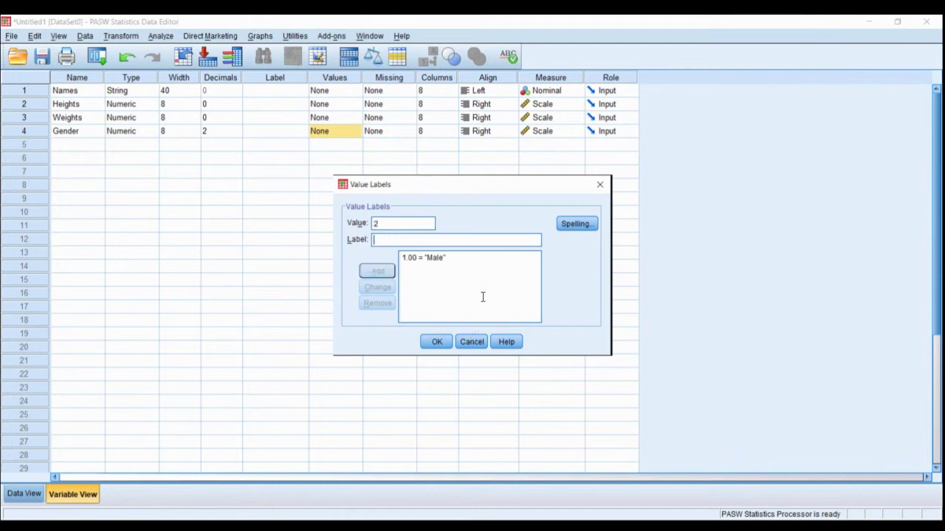
type("Female")
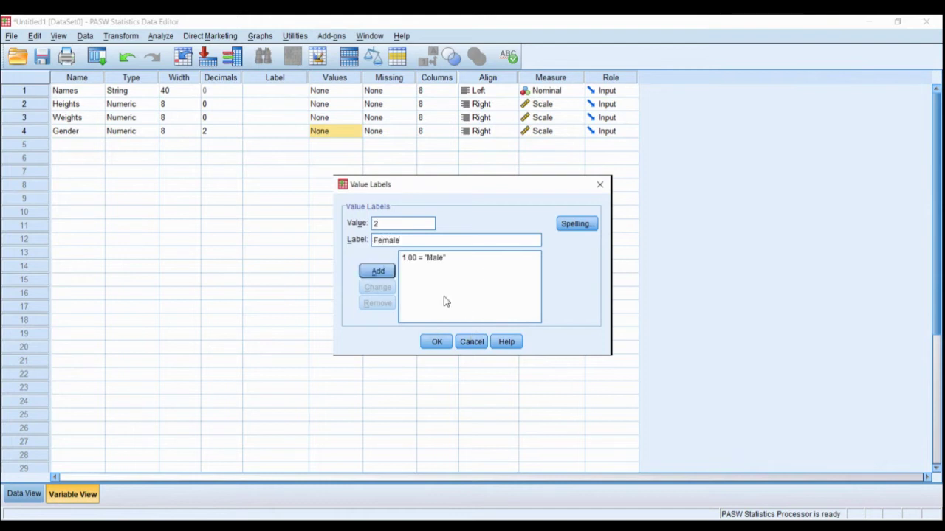
key("Return")
key("Return")
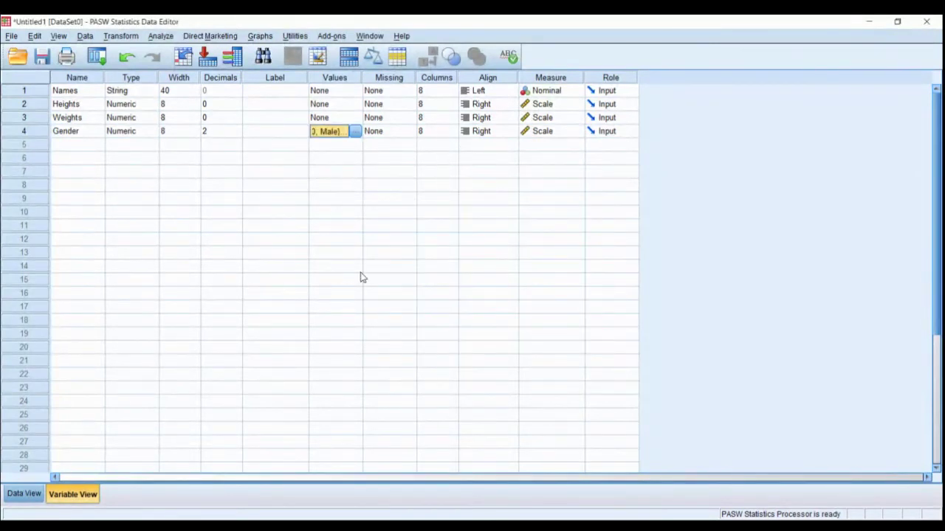
Step: Check the codes entered in the Gender column against the variable's value labels
left_click(24, 493)
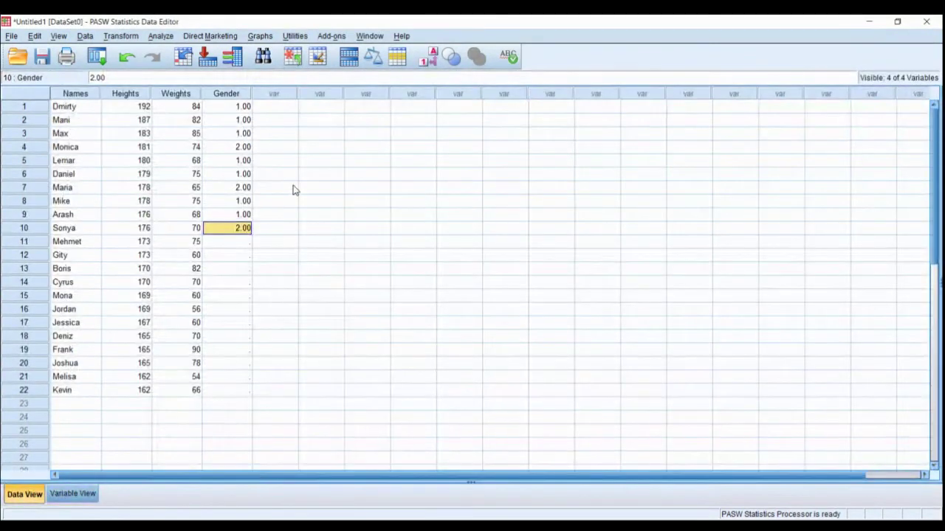
key("ctrl+Up")
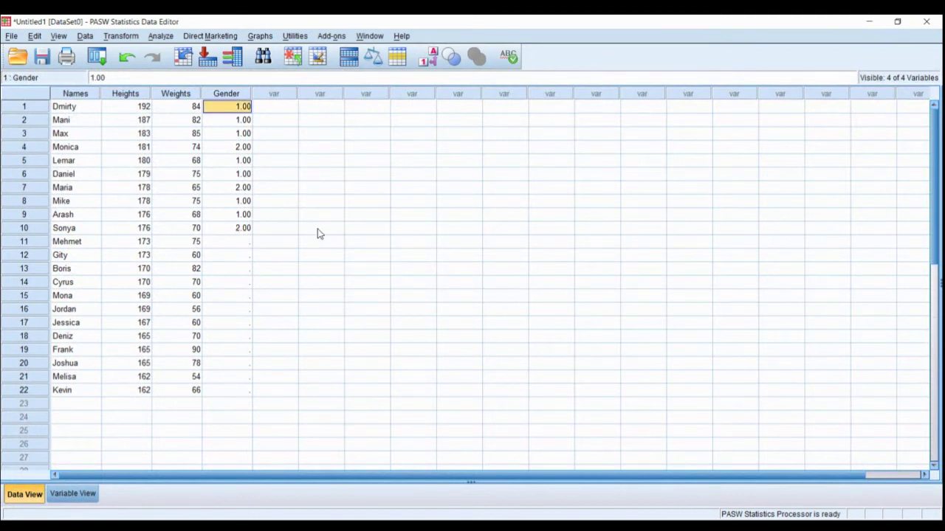
key("Down")
key("Down")
key("Down")
key("Down")
key("Down")
key("Down")
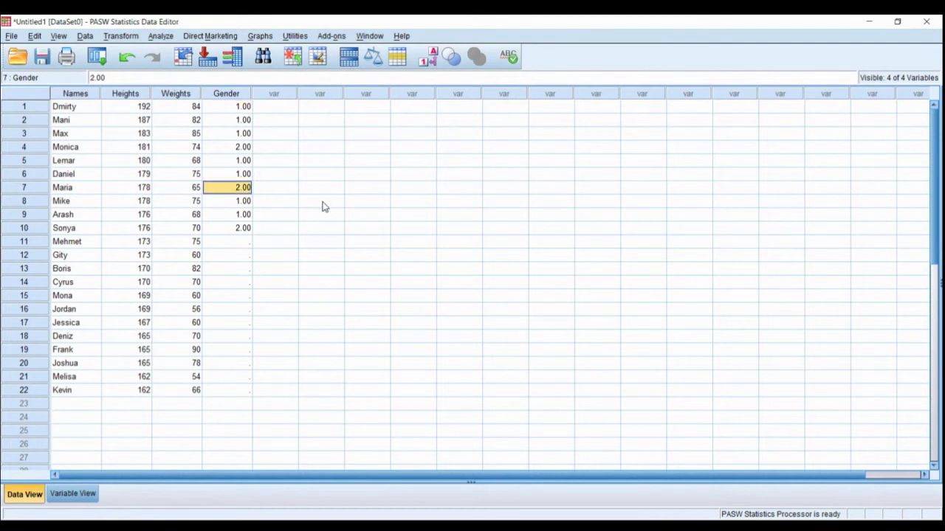
left_click(72, 494)
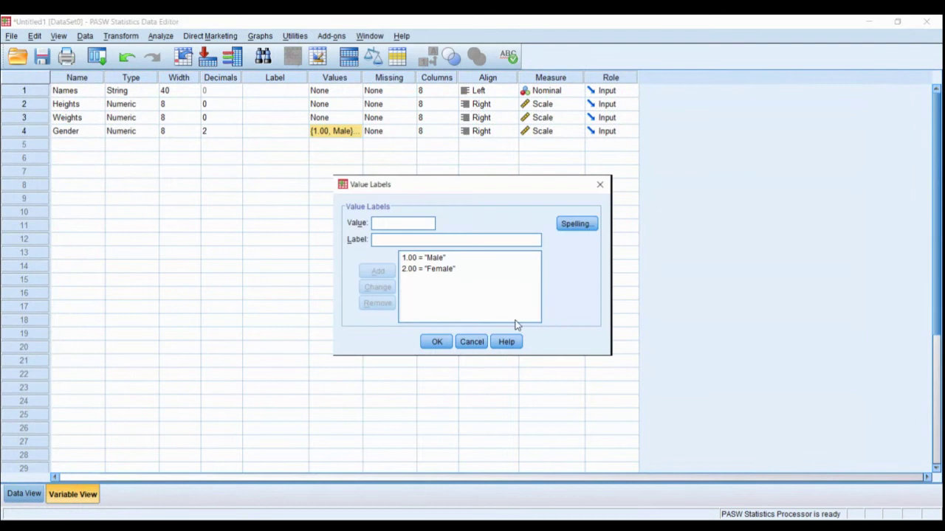
key("Escape")
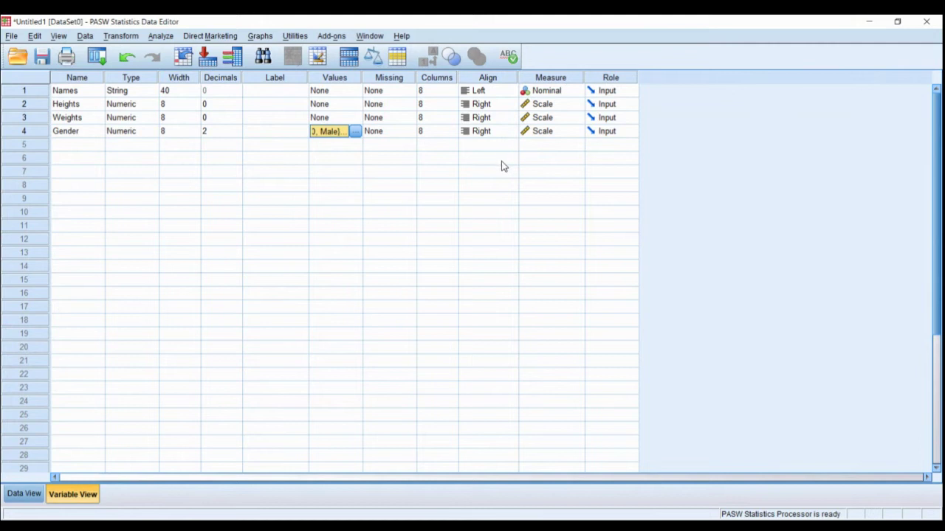
Step: Review the Gender column of the data set down to the cases without a code
key("ctrl+t")
key("Down")
key("Down")
key("Down")
key("Down")
key("Down")
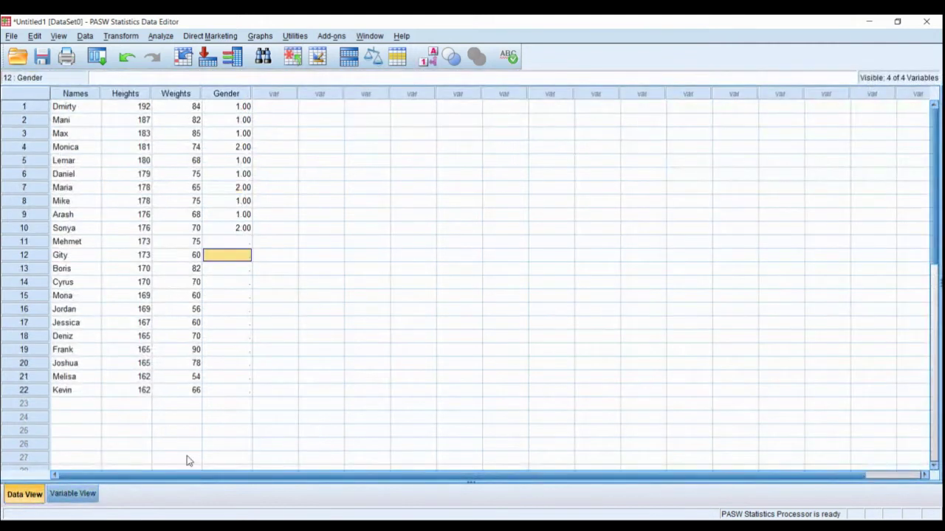
key("ctrl+t")
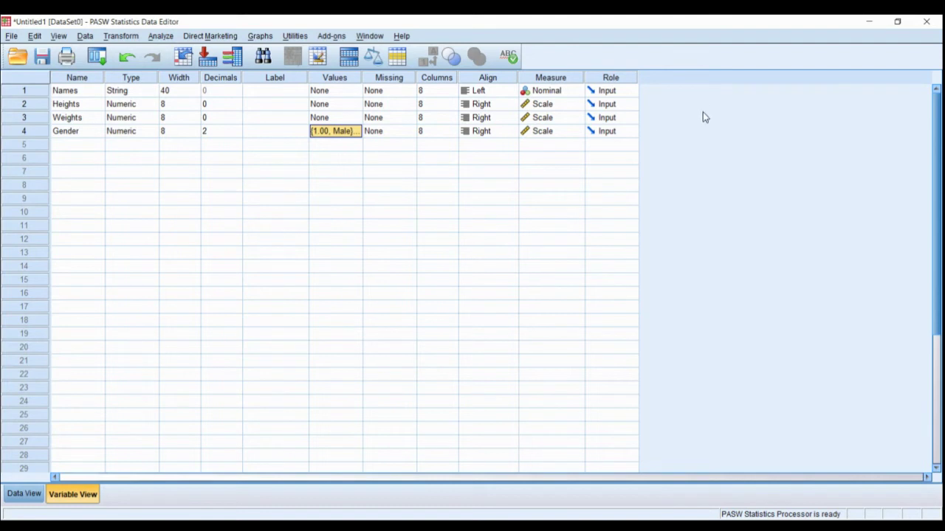
Step: Examine the measurement levels available for the Names string variable without changing its setting
key("Up")
key("Up")
key("Up")
key("Right")
key("Right")
key("Right")
key("Right")
key("alt+Down")
key("Up")
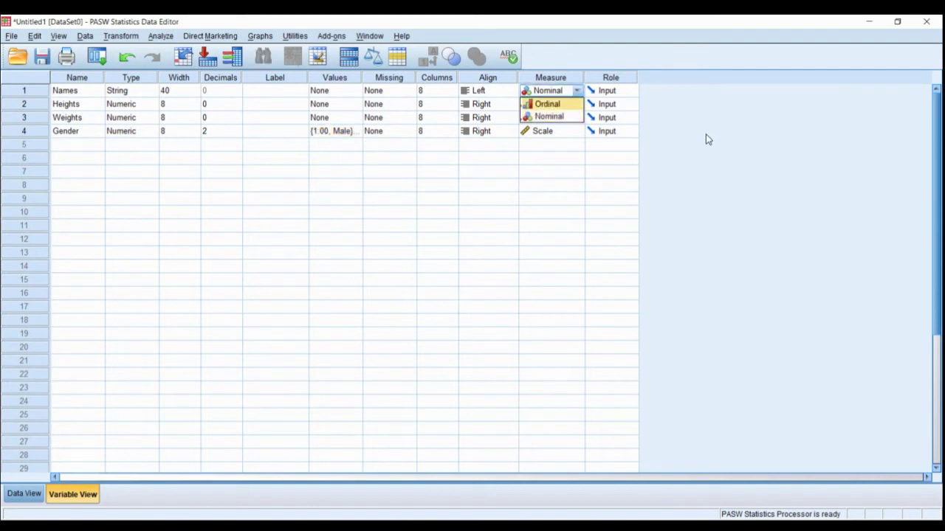
key("Escape")
Step: Examine the Scale, Ordinal and Nominal measurement levels offered for the Gender variable
key("Down")
key("Down")
key("Down")
key("alt+Down")
key("Down")
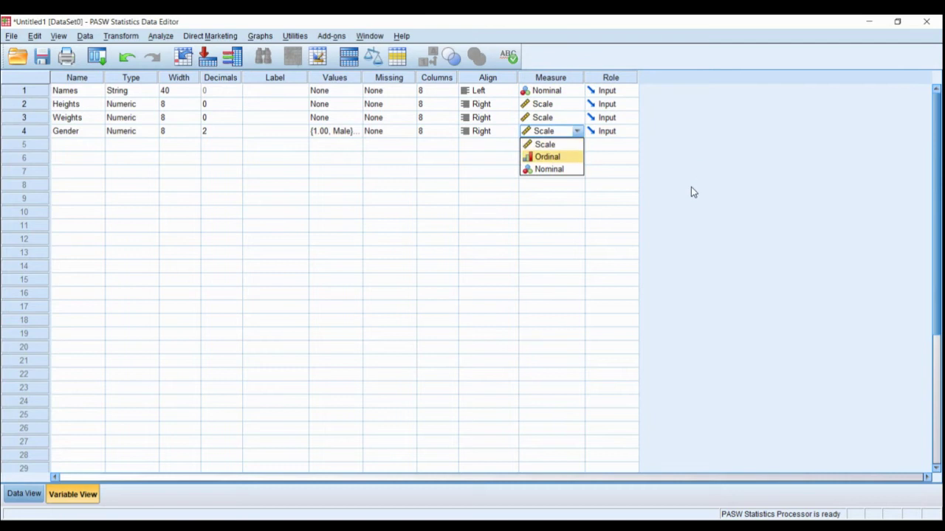
key("Up")
key("Down")
key("Down")
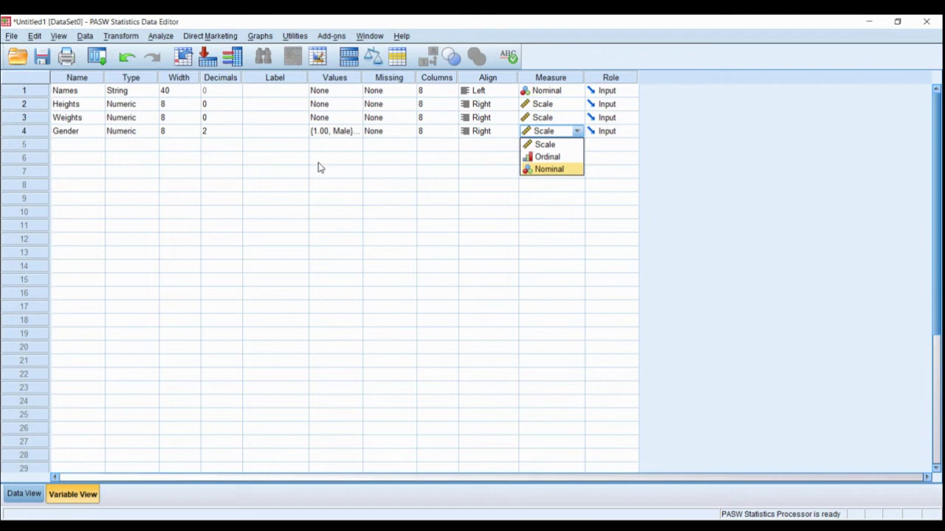
left_click(394, 163)
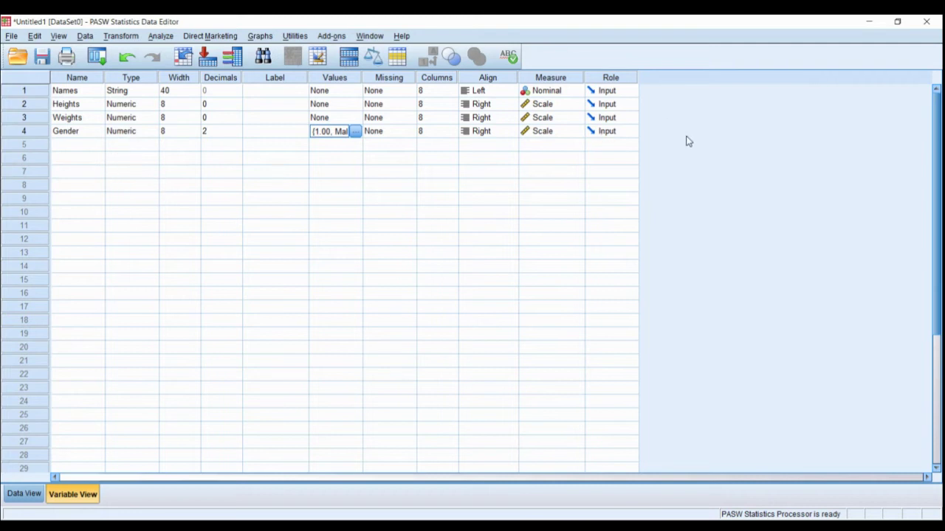
Step: Compare the three measurement levels for the Gender variable again and keep Scale selected
key("Tab")
key("Tab")
key("Tab")
key("Tab")
key("alt+Down")
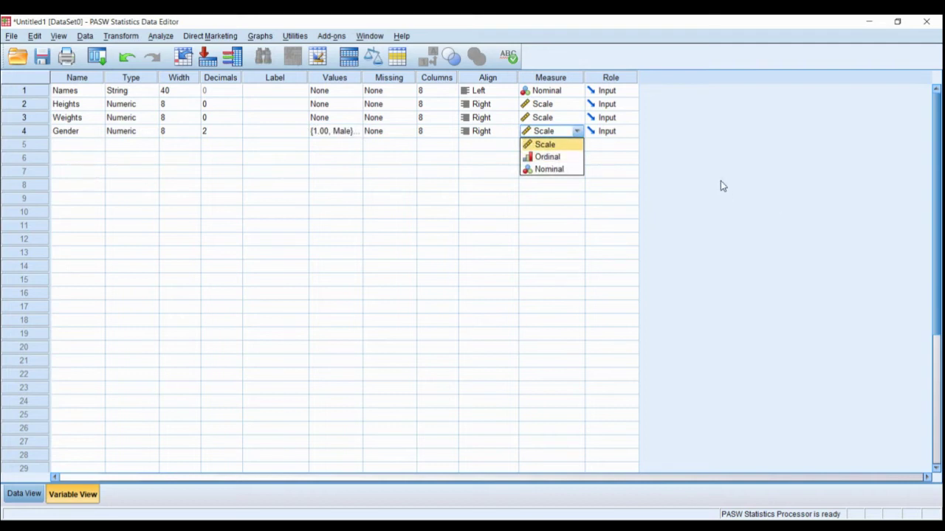
key("Down")
key("Down")
key("Up")
key("Up")
key("Return")
key("Home")
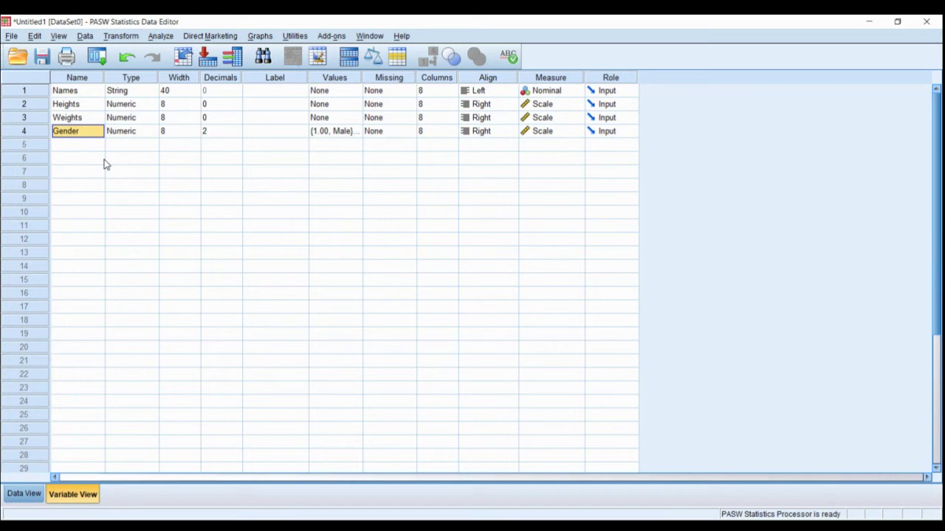
key("End")
key("Left")
key("alt+Down")
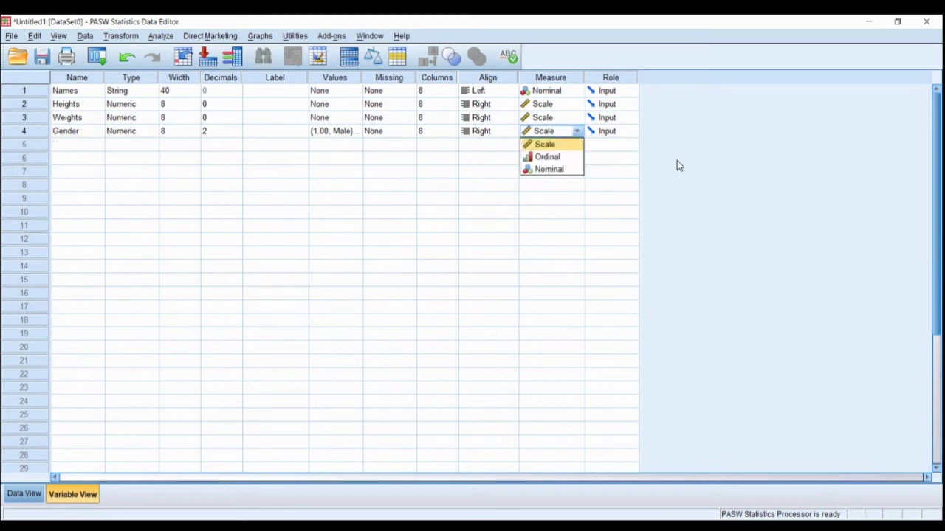
key("Escape")
key("Home")
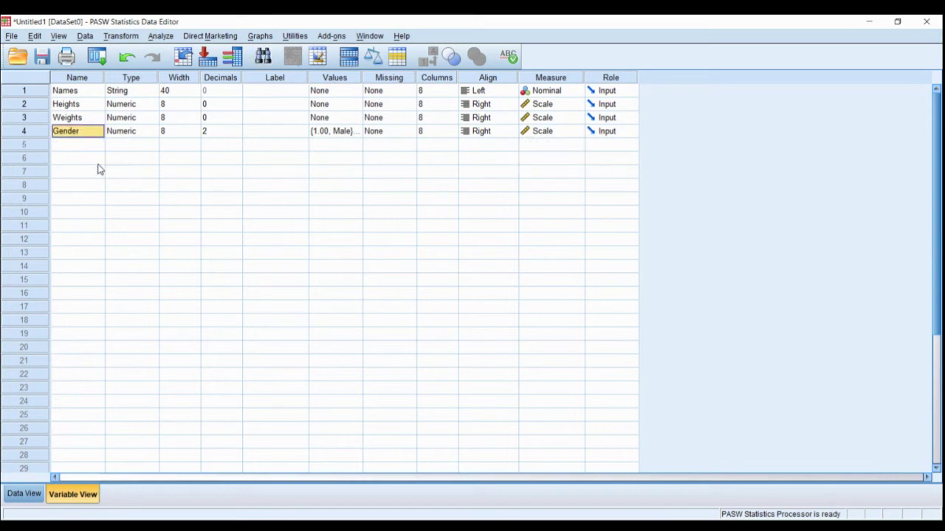
Step: Set the measurement level of the Gender variable to Nominal
key("End")
key("Left")
key("alt+Down")
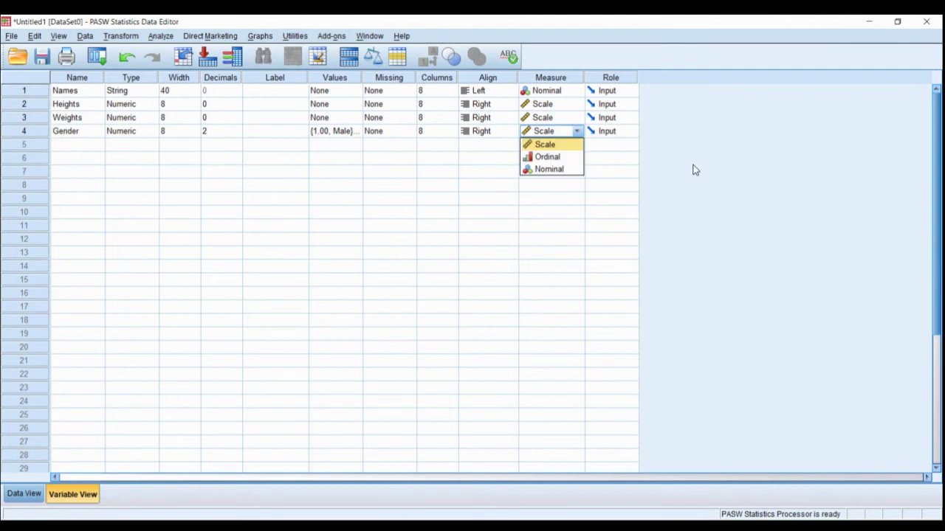
key("Down")
key("Down")
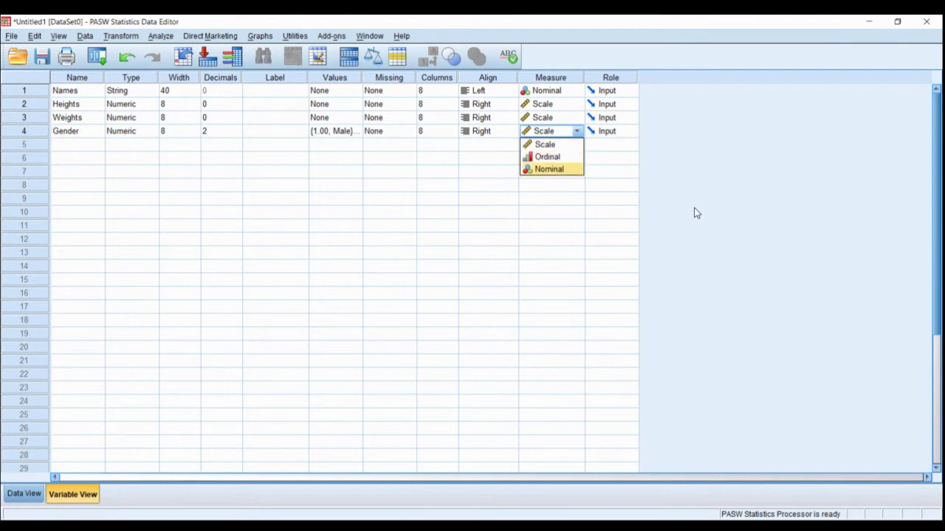
key("Return")
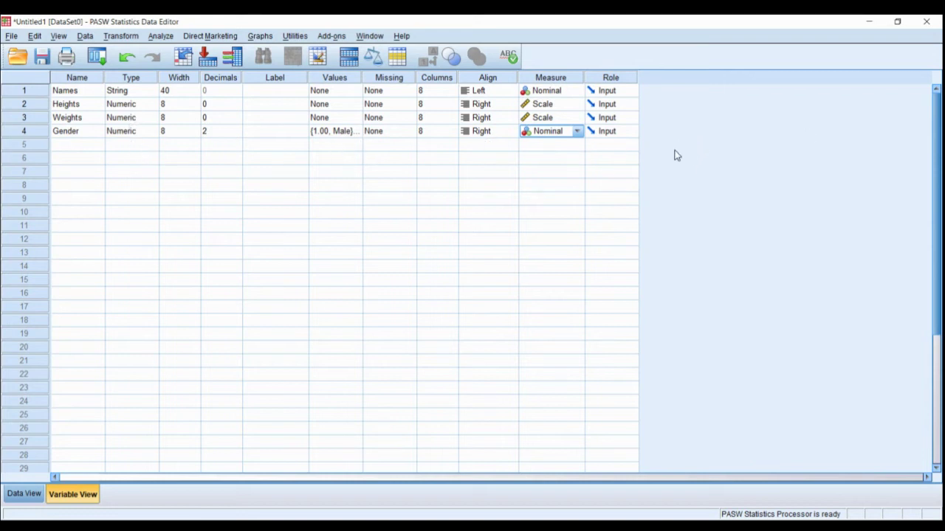
Step: Compare the measurement levels for the Gender variable and switch it to Scale
key("alt+Down")
key("Up")
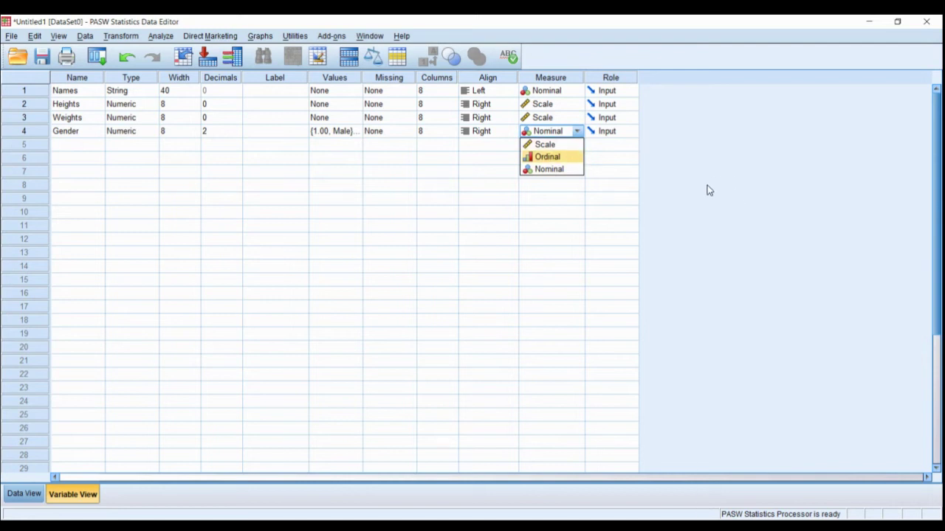
key("Up")
key("Down")
key("Up")
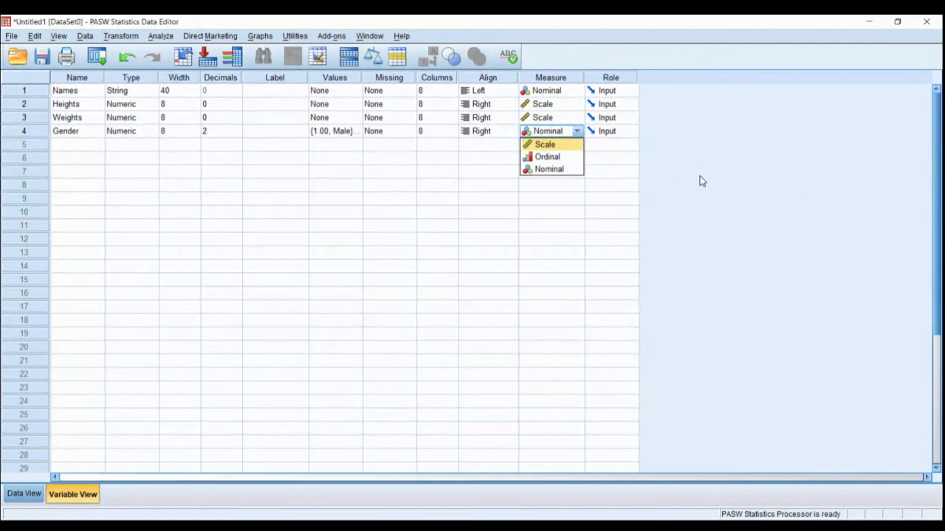
key("Down")
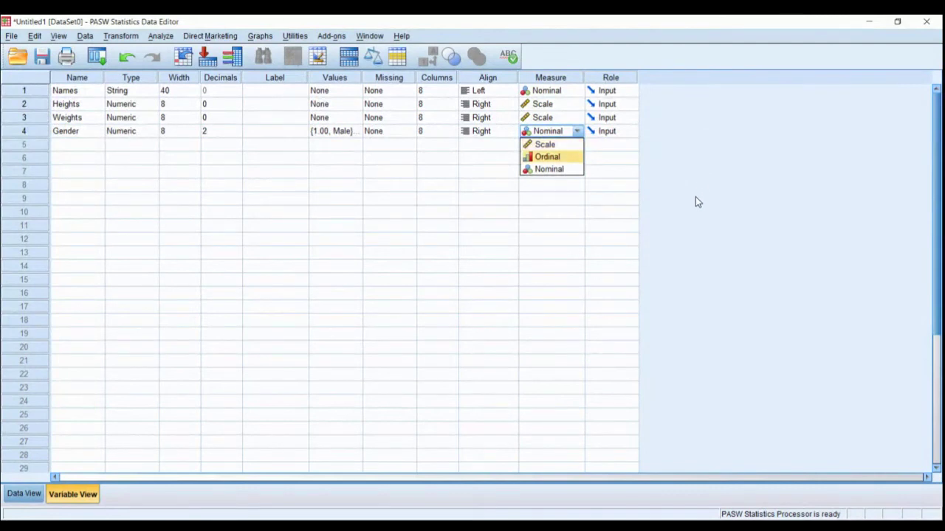
key("Up")
key("Down")
key("Up")
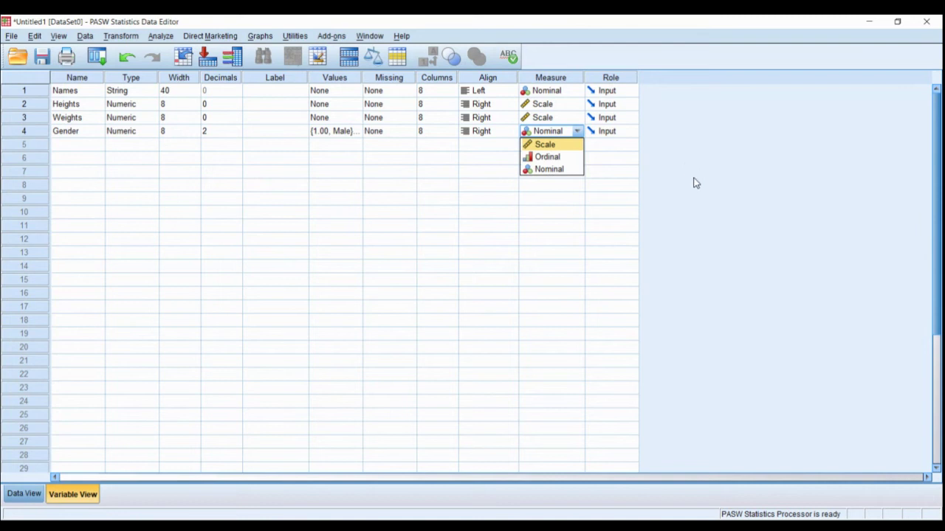
key("Return")
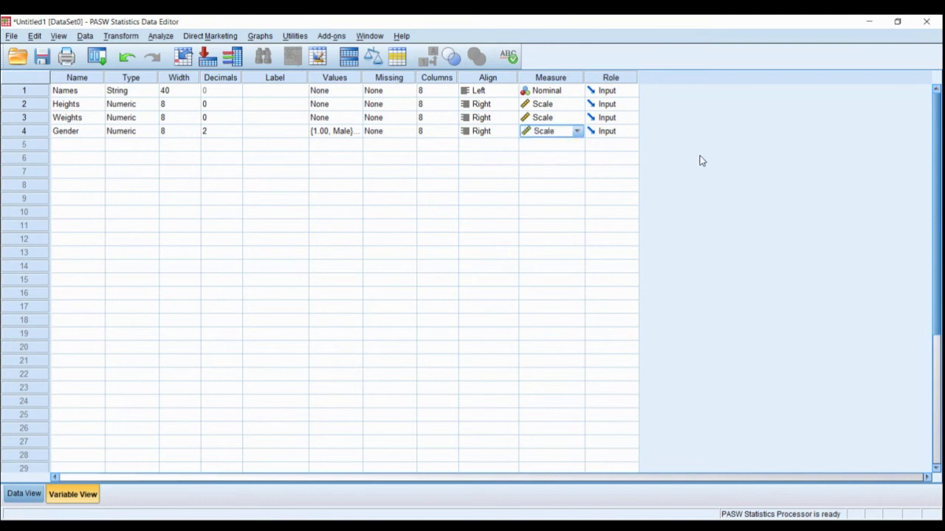
Step: Return the Gender variable's measurement level to Nominal
key("alt+Down")
key("Down")
key("Down")
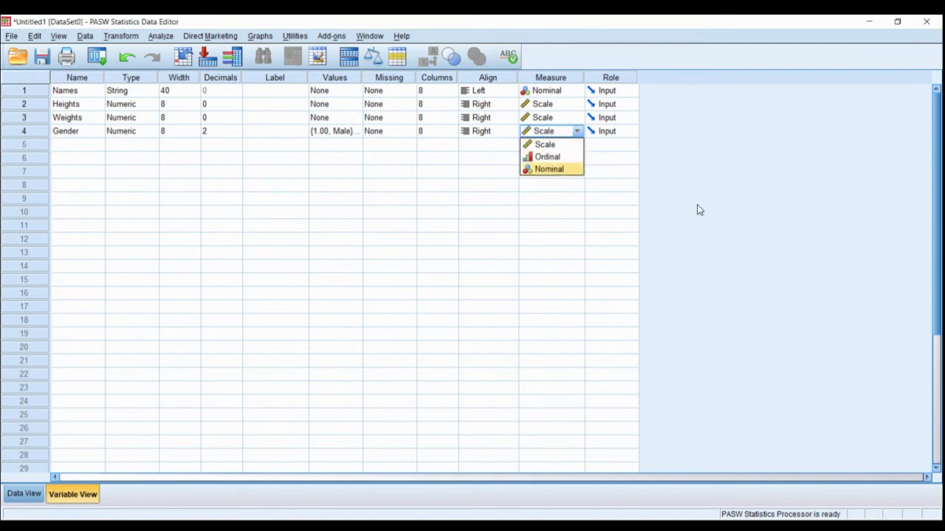
key("Return")
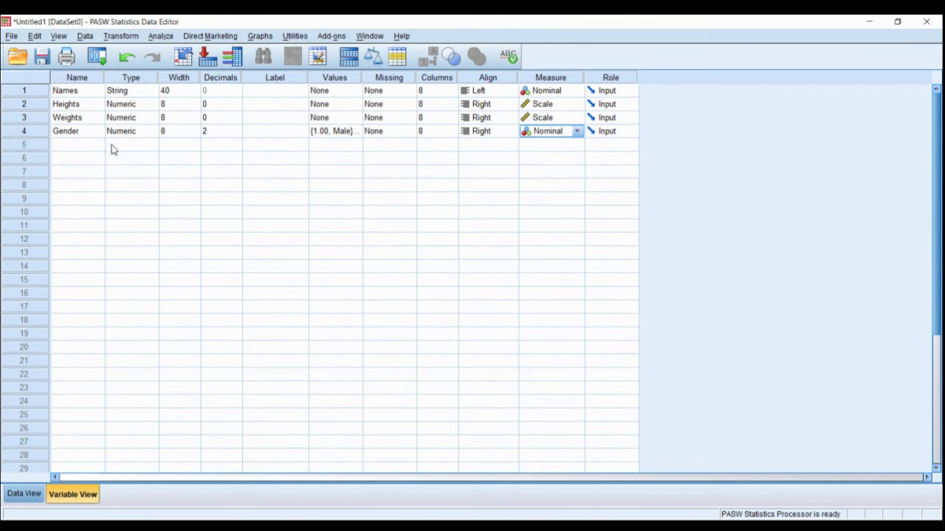
Step: Check the measurement levels of the Weights and Heights variables, keeping Scale for both
key("Up")
key("Home")
key("End")
key("alt+Down")
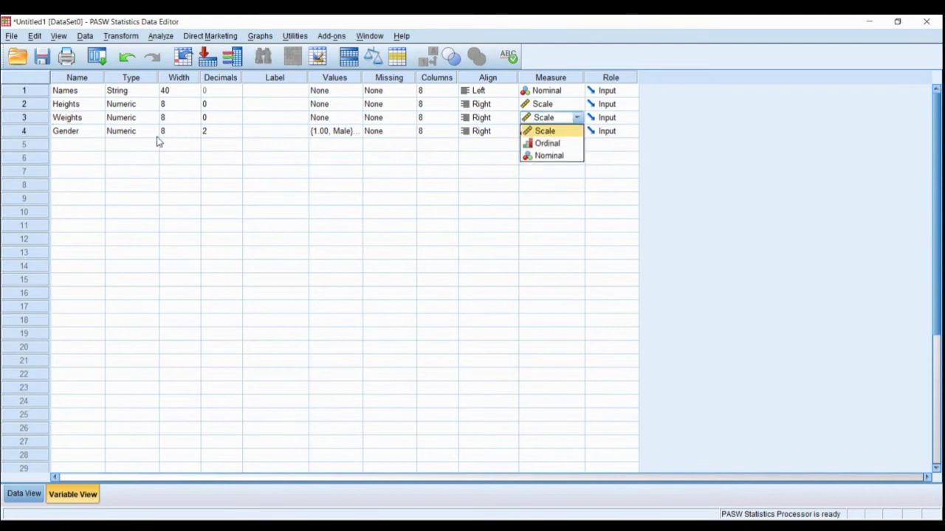
key("Return")
key("Up")
key("Home")
key("End")
key("alt+Down")
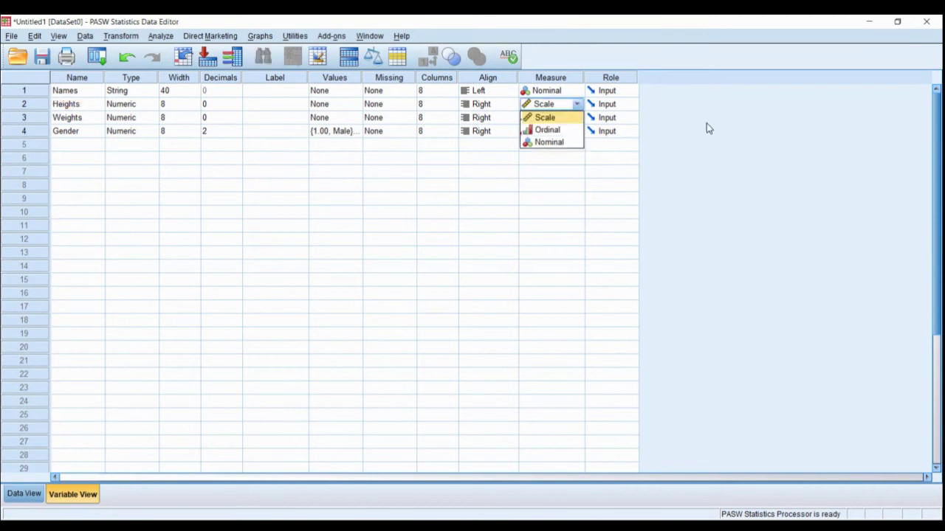
key("Return")
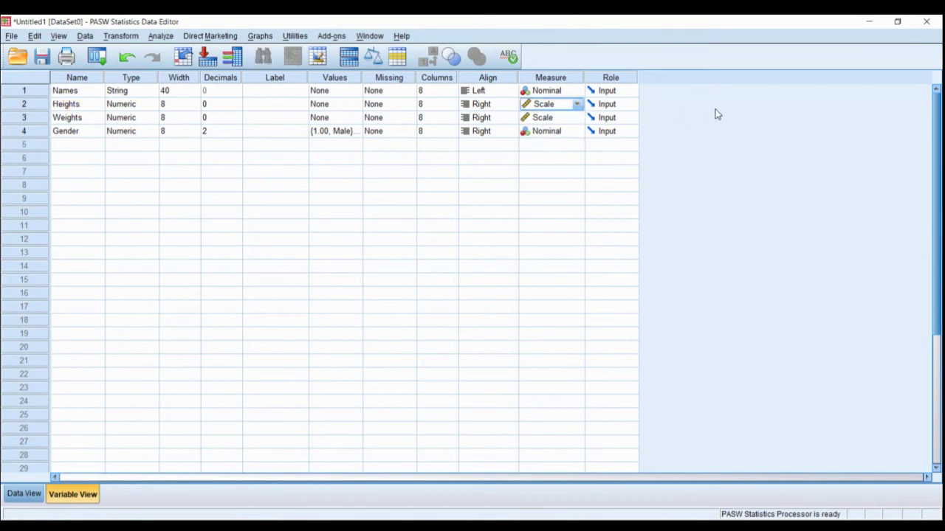
Step: Check the measurement level of the Names variable, keeping Nominal
key("Up")
key("alt+Down")
key("Return")
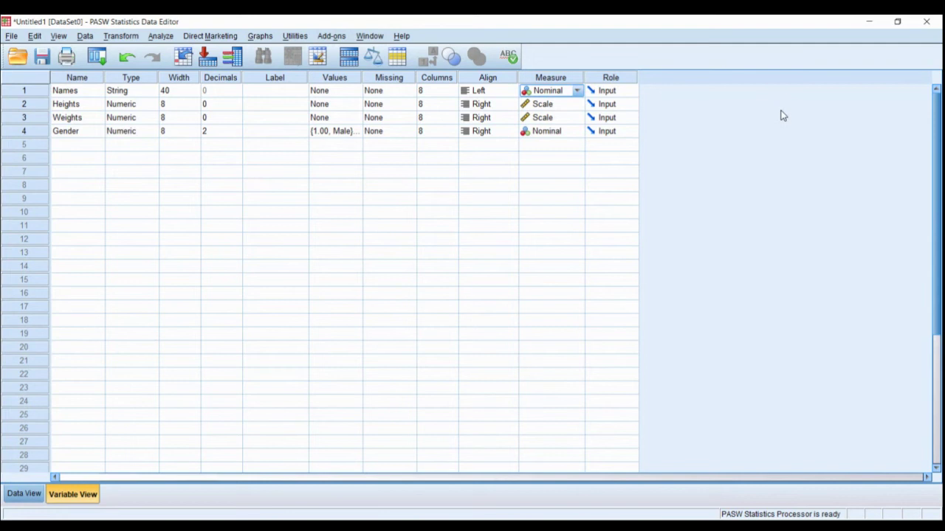
Step: Examine the role options for the Names variable, from Input and Target through Partition and Split, and keep Input
key("Tab")
key("alt+Down")
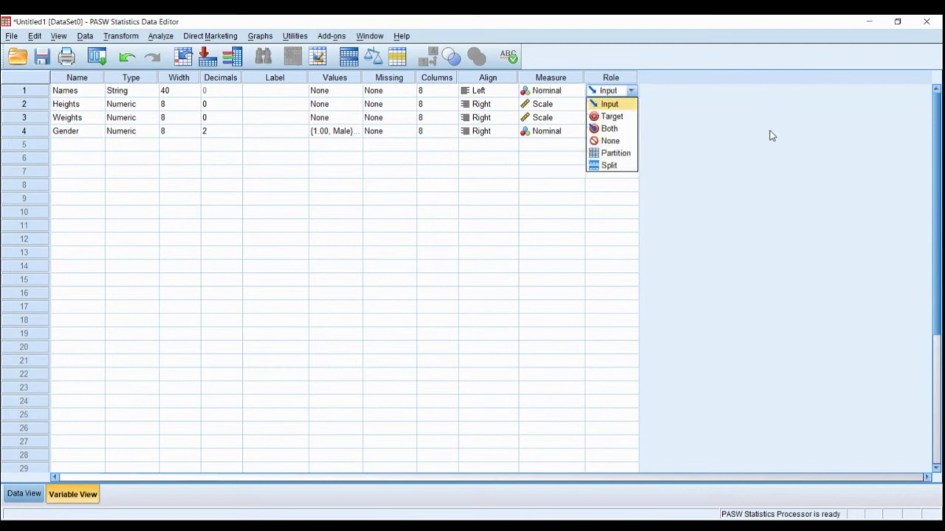
key("Down")
key("Down")
key("Down")
key("Down")
key("Down")
key("Up")
key("Up")
key("Up")
key("Up")
key("Up")
key("Down")
key("Down")
key("Down")
key("Down")
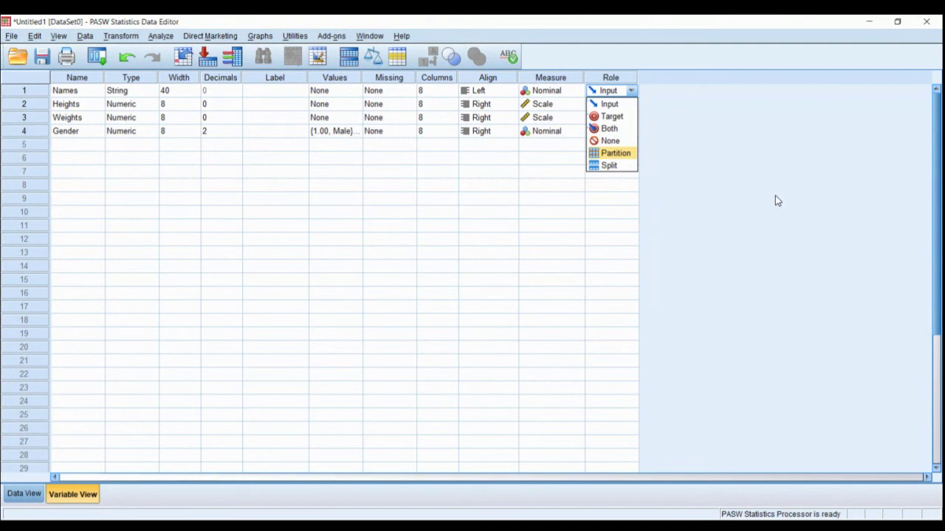
key("Up")
key("Up")
key("Up")
key("Up")
key("Down")
key("Down")
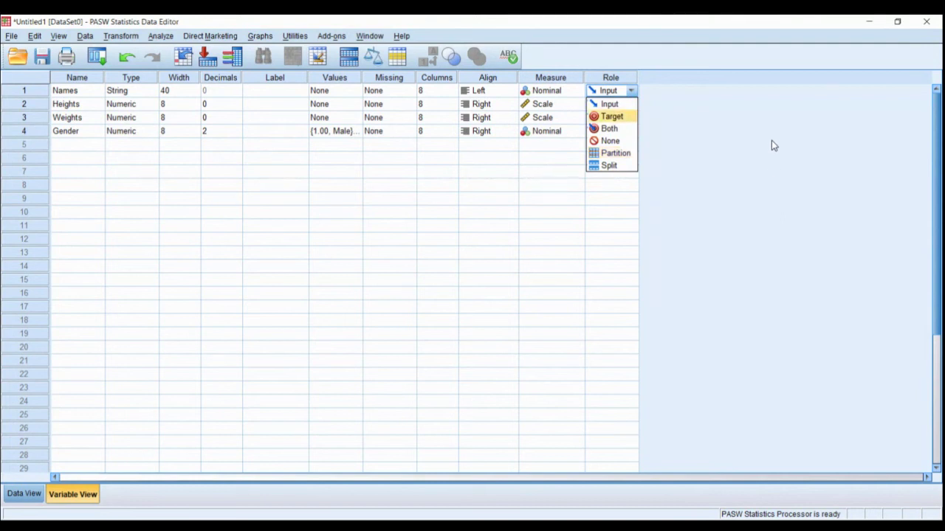
key("Up")
key("Up")
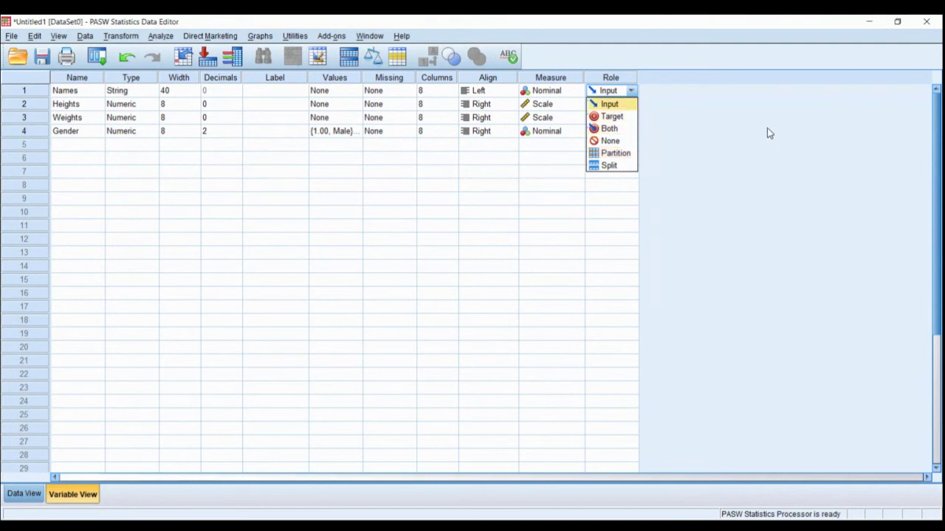
key("Down")
key("Down")
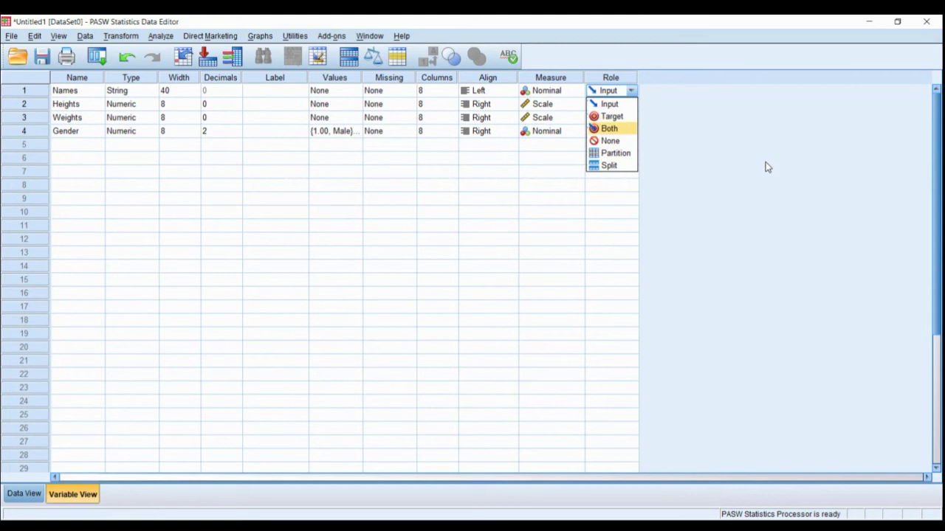
key("Up")
key("Up")
key("Down")
key("Up")
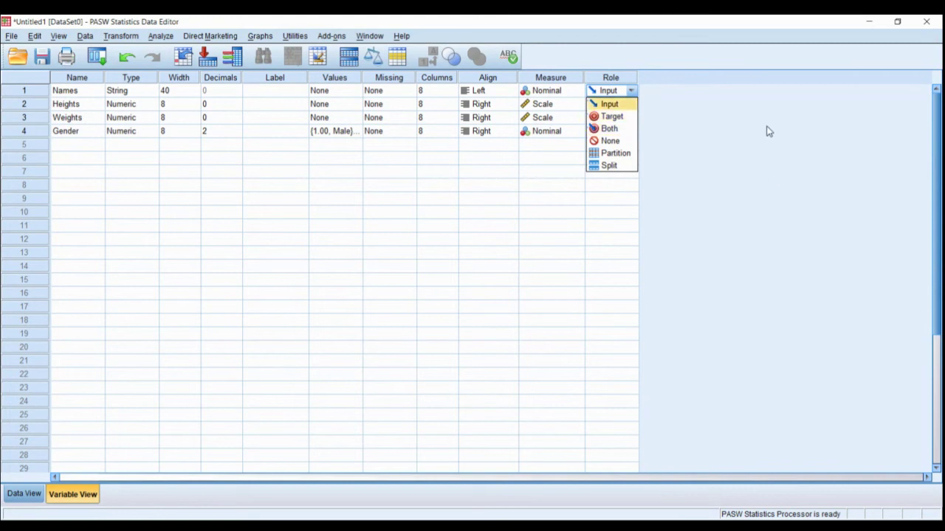
key("Return")
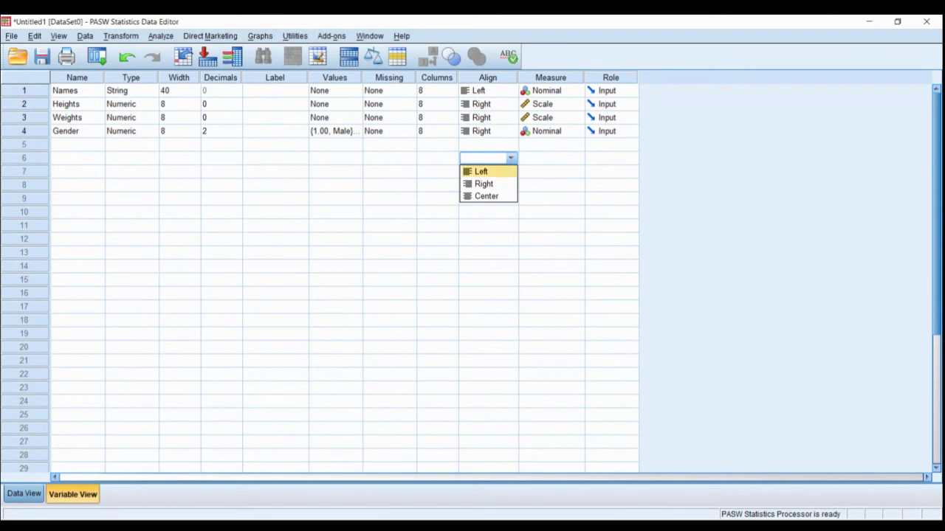
Step: Sort the cases in the data set by Weights in descending order
left_click(24, 494)
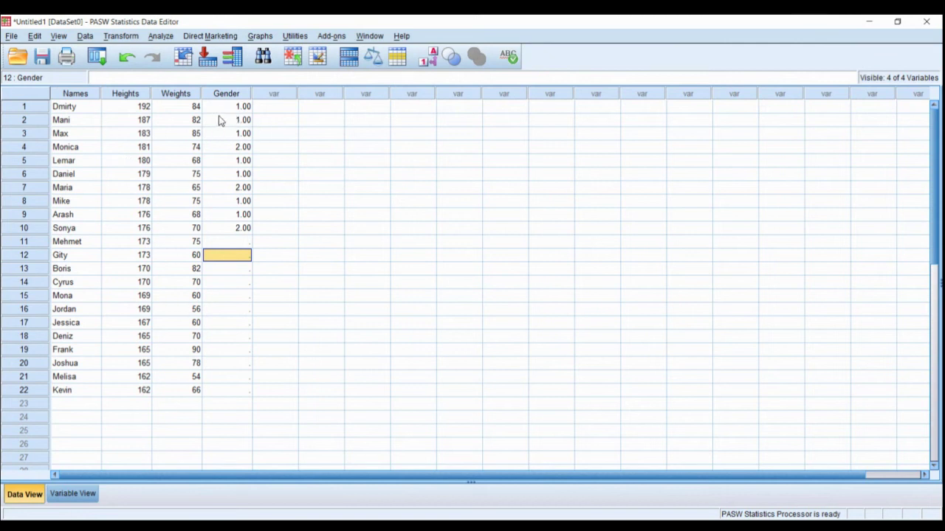
right_click(175, 94)
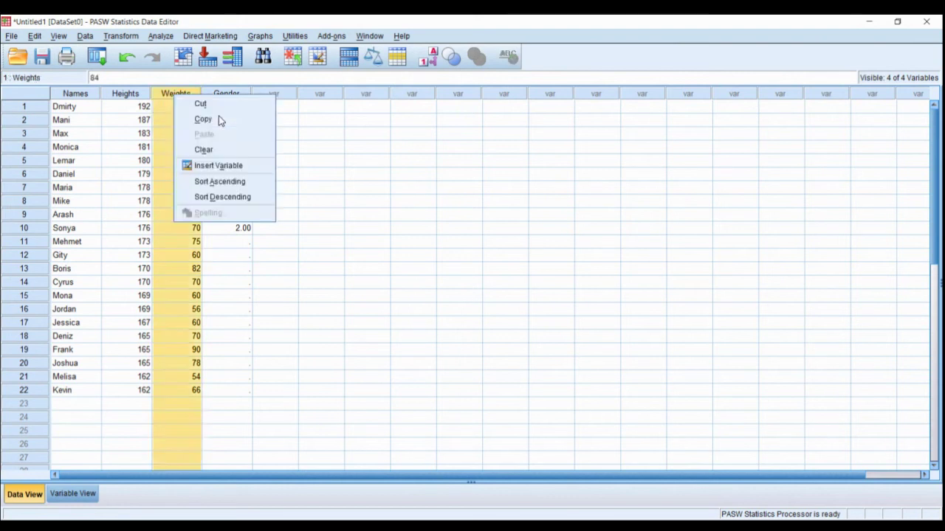
key("Down")
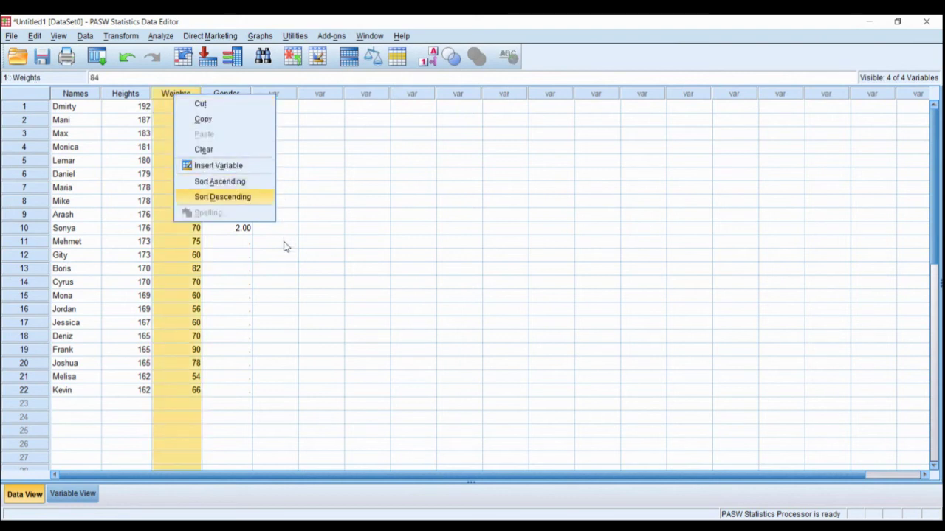
key("Return")
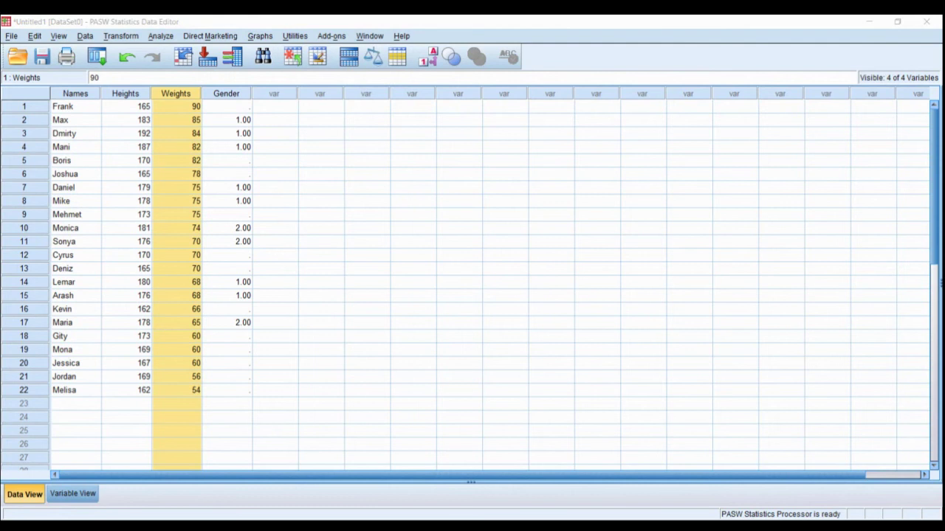
key("Tab")
key("Return")
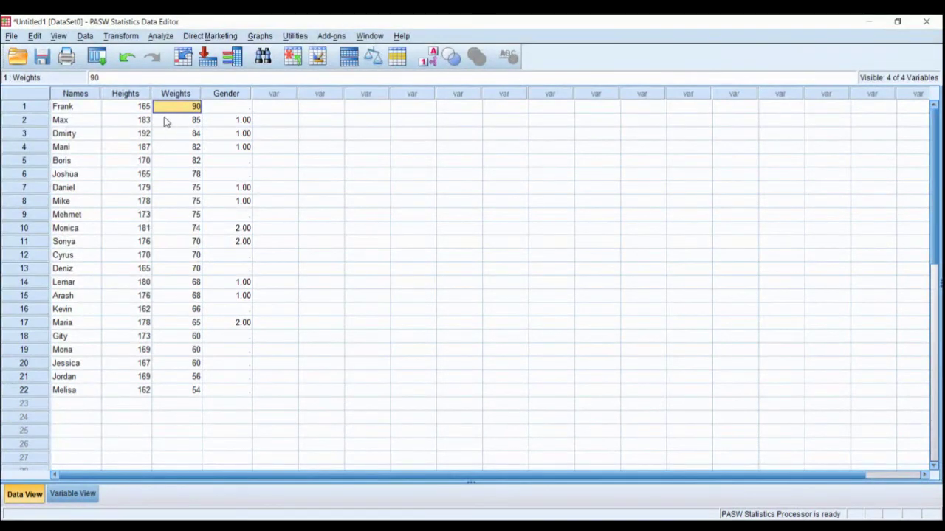
left_click(97, 120)
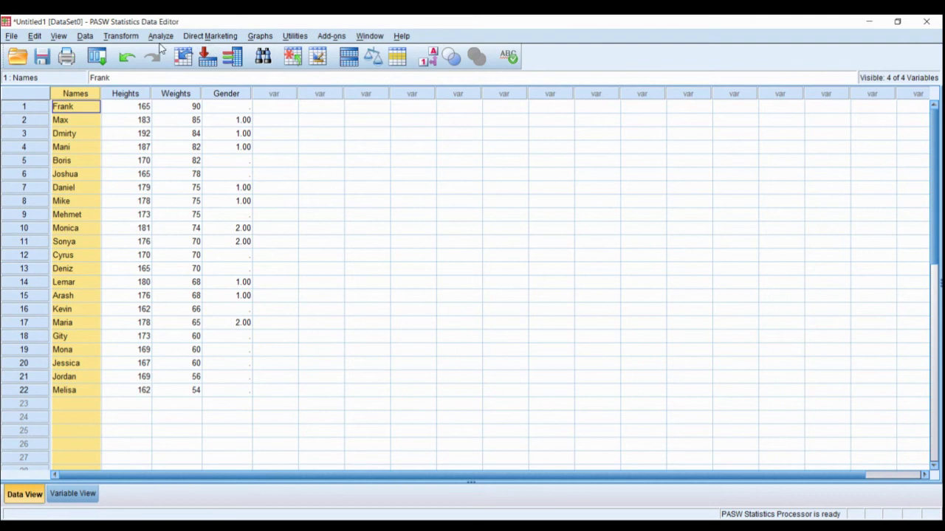
Step: Look at the Compute Variable dialog, then check the variable definitions and dismiss the dialog
key("alt+t")
key("Down")
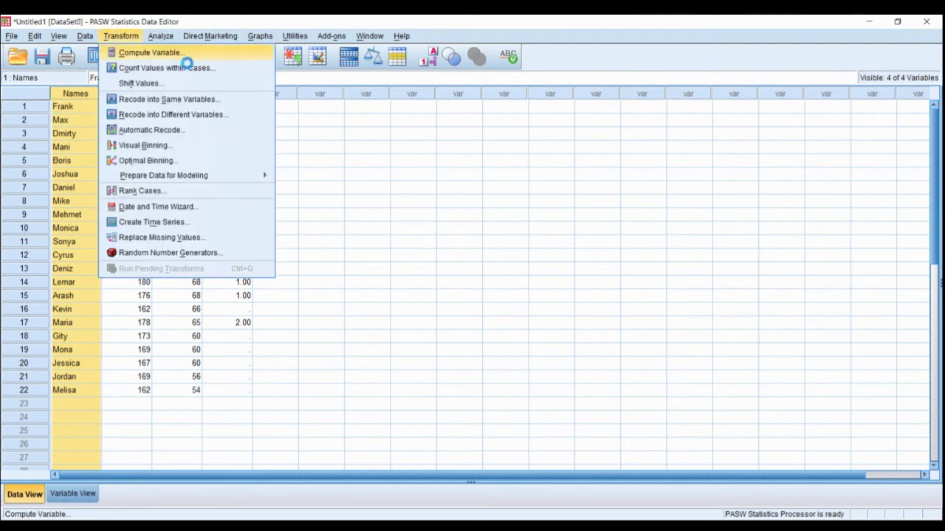
key("Return")
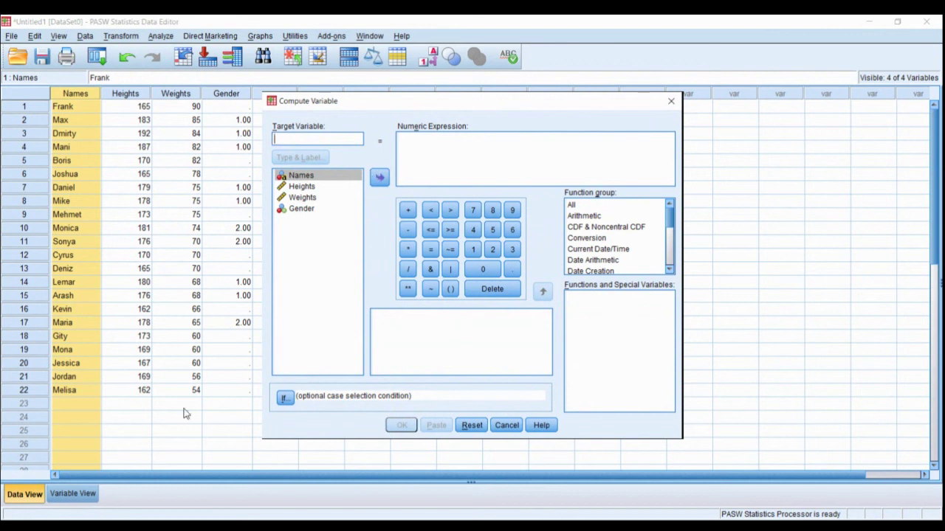
left_click(72, 494)
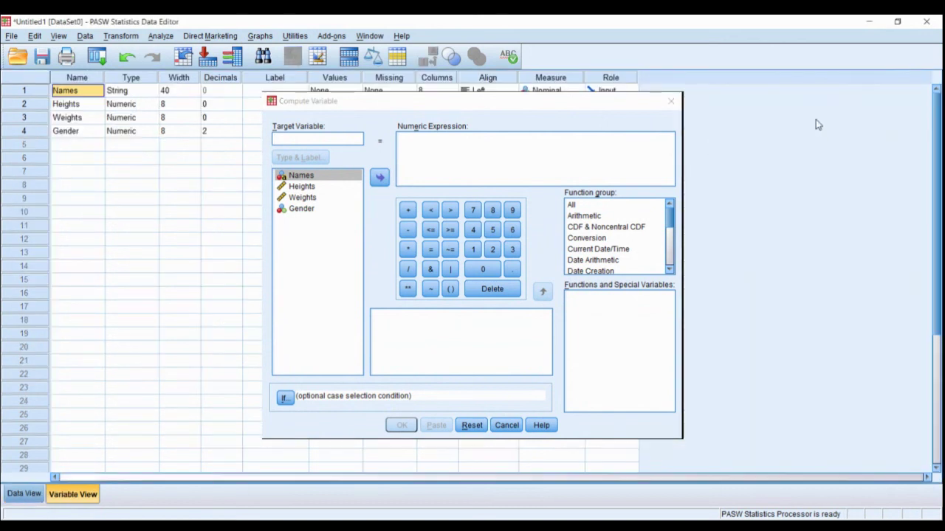
left_click(839, 125)
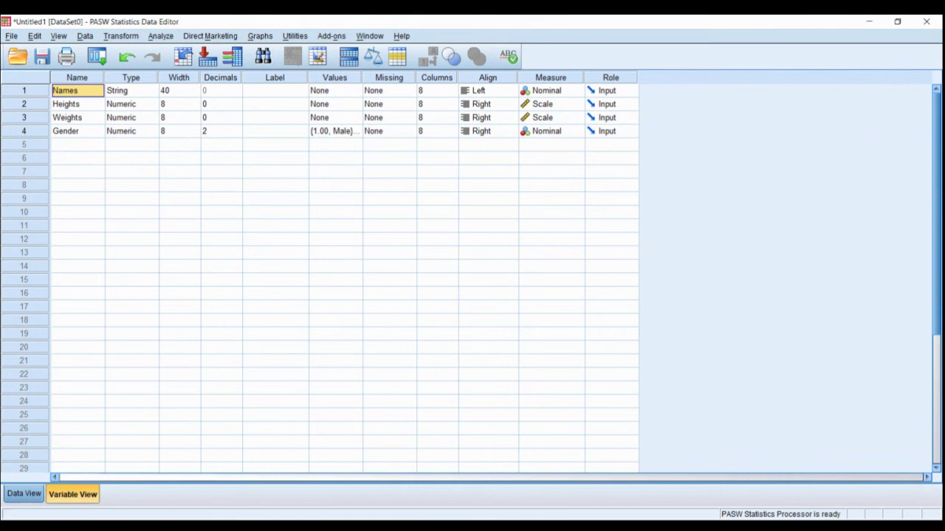
Step: Return to the case data and examine the Compute Variable dialog's numeric expression area and source variables, including Heights and Weights
key("ctrl+t")
left_click(120, 35)
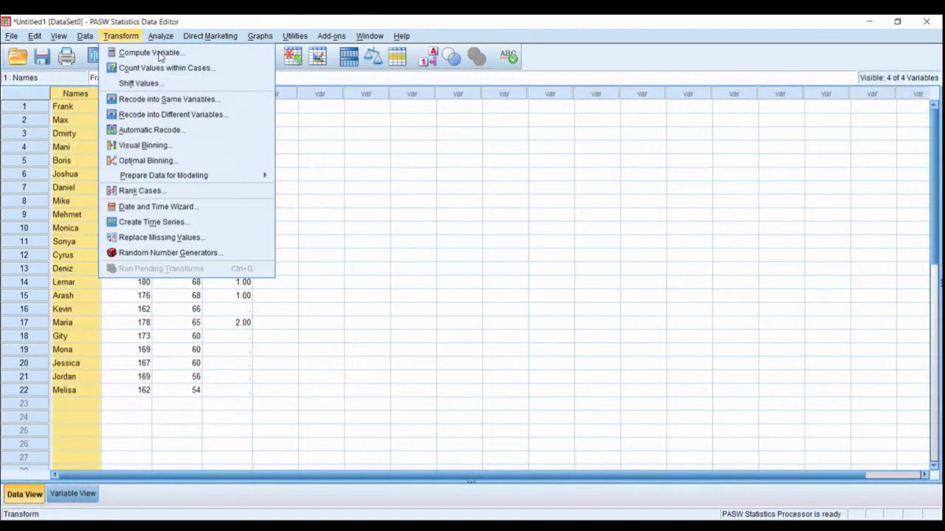
left_click(164, 54)
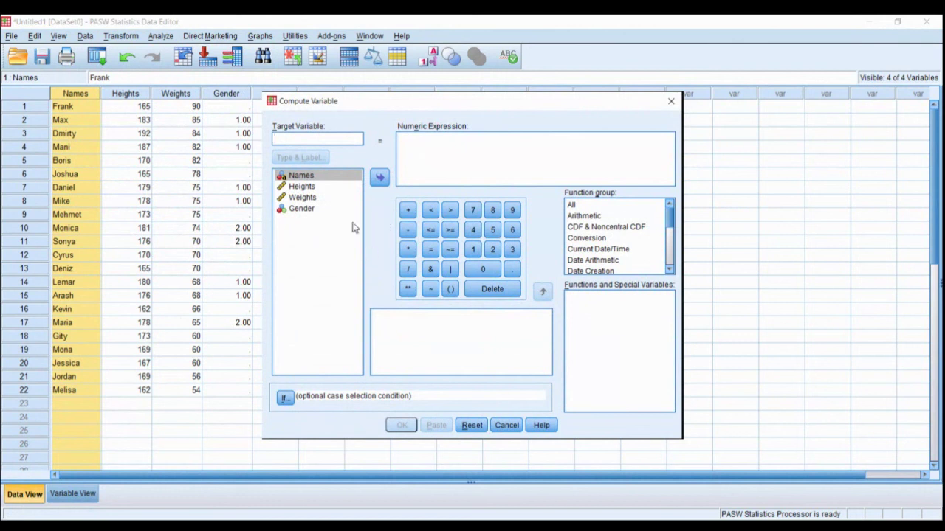
left_click(549, 173)
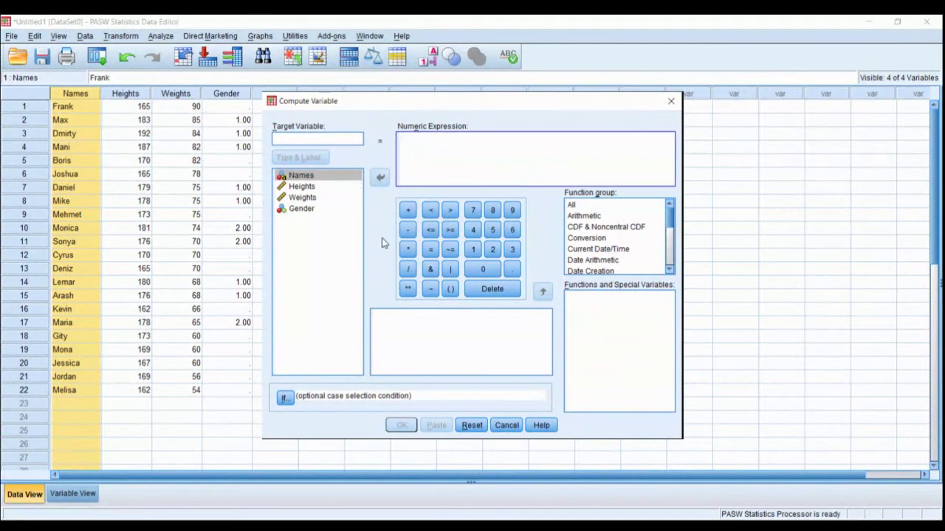
key("Down")
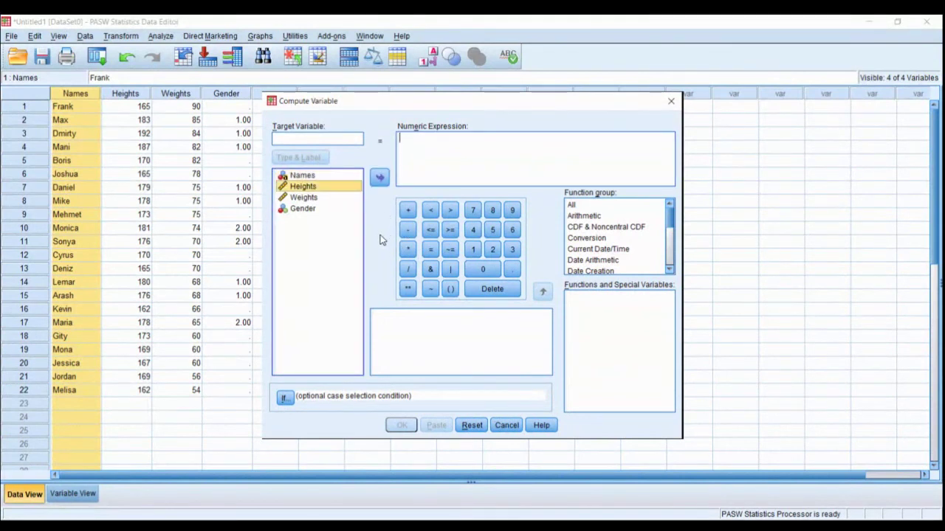
key("Down")
left_click(508, 174)
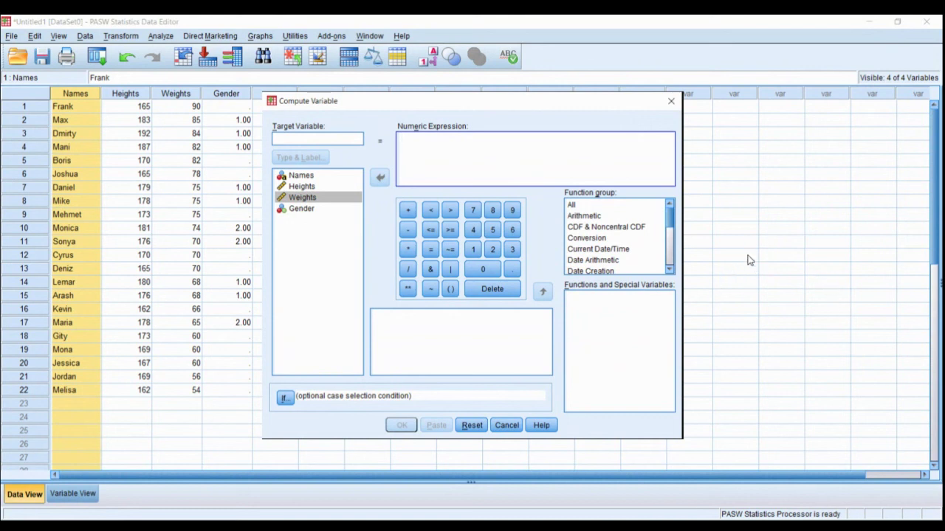
Step: Examine the functions in the Arithmetic group down to Trunc(3) and leave Compute Variable without computing anything
key("Down")
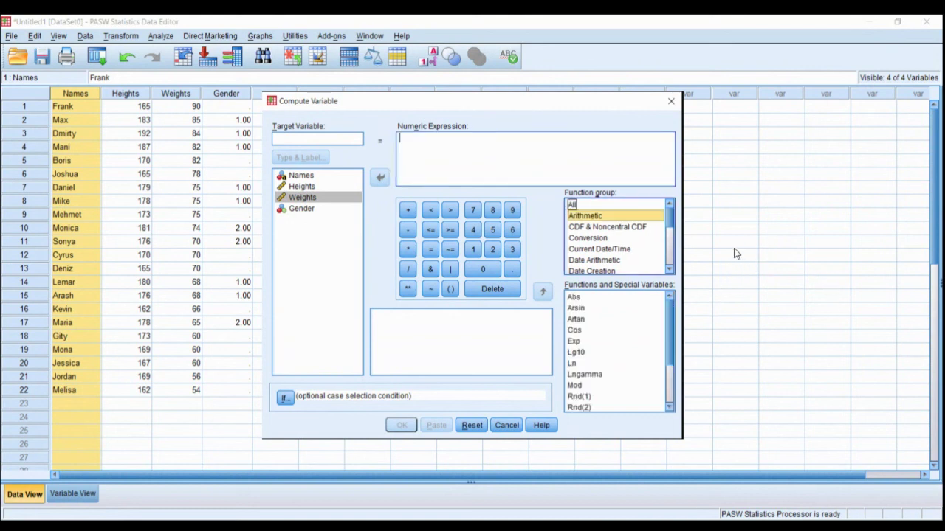
key("Tab")
scroll(618, 351, "down", 3)
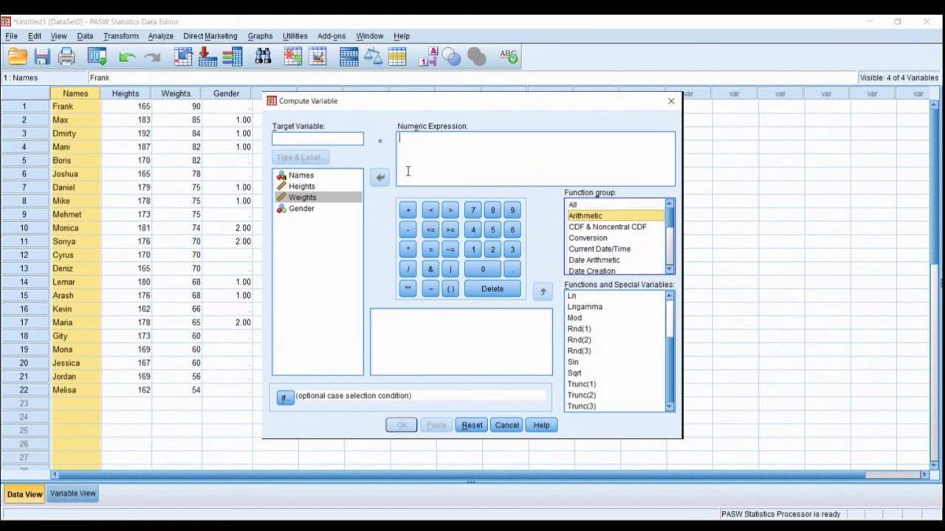
key("Escape")
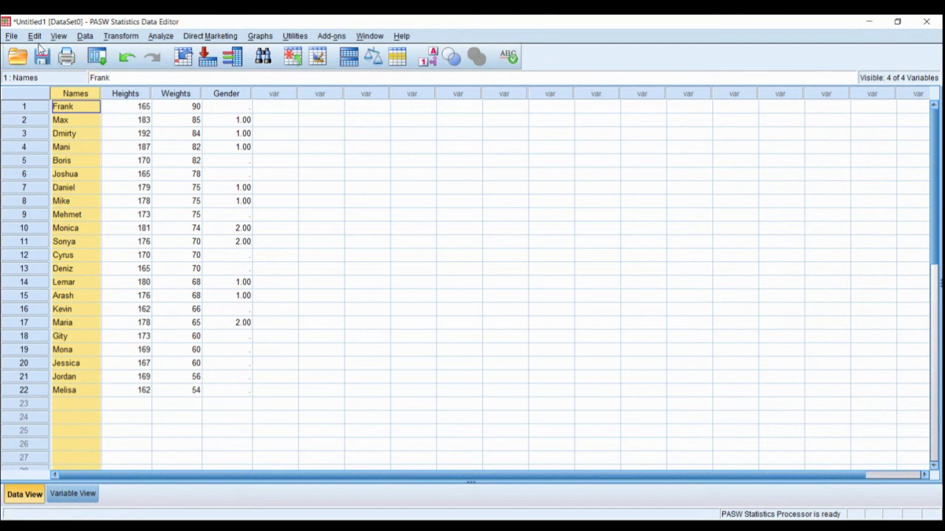
Step: Examine the available analysis procedures, including Descriptive Statistics, Compare Means, Correlate, Regression and Nonparametric Tests, without running any
left_click(11, 39)
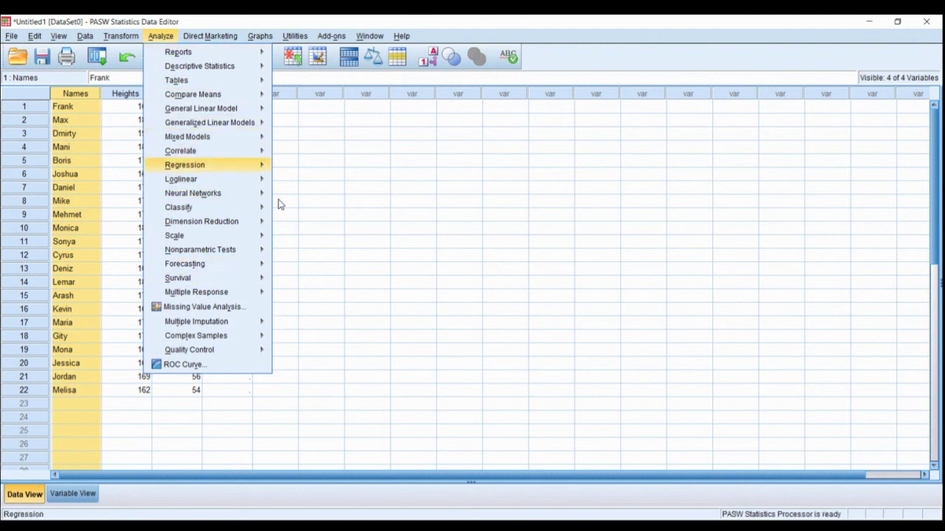
mouse_move(262, 52)
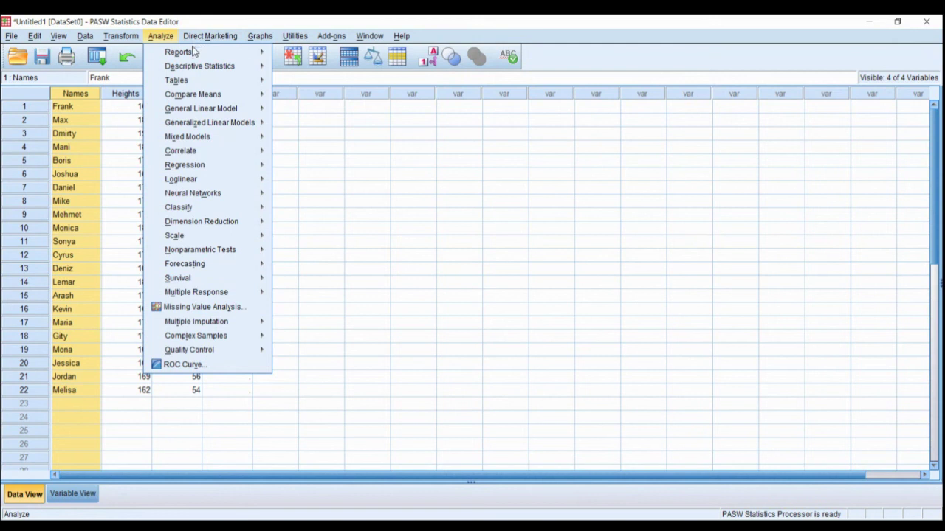
mouse_move(214, 66)
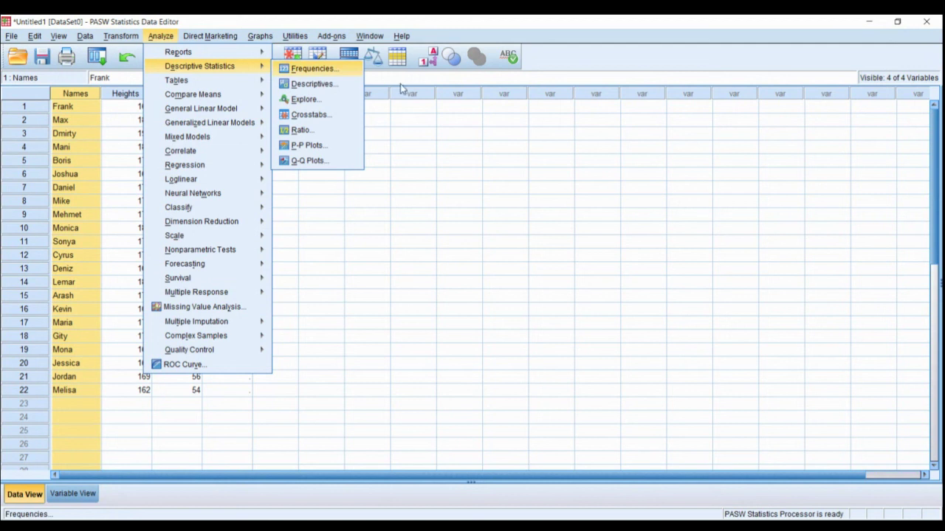
mouse_move(237, 94)
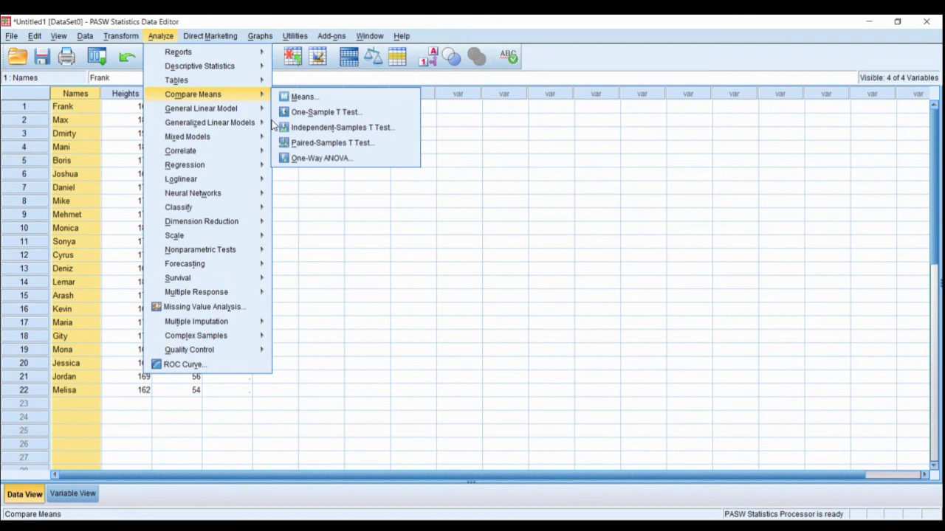
mouse_move(267, 152)
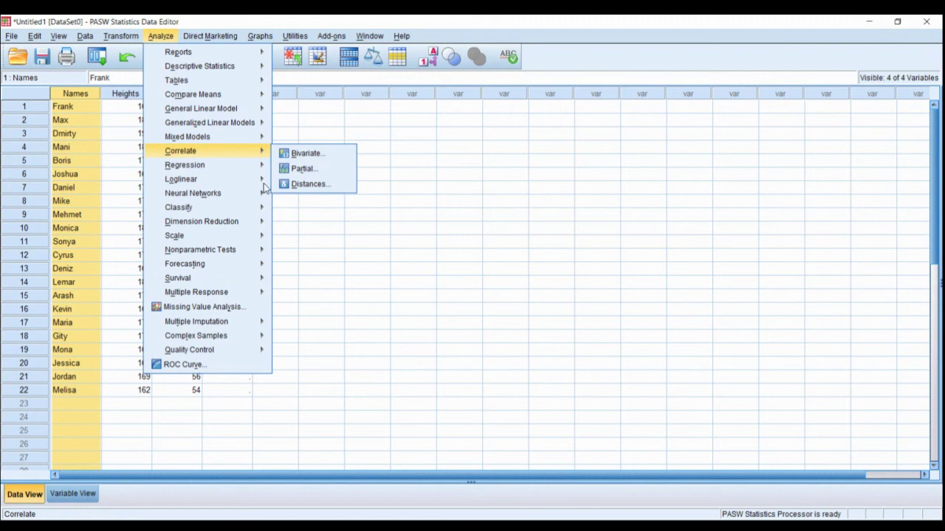
mouse_move(256, 205)
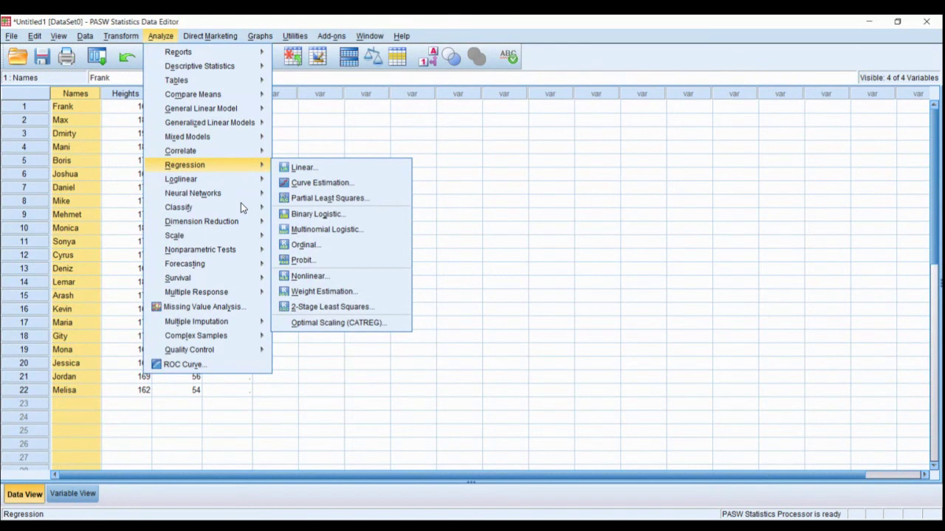
mouse_move(222, 165)
mouse_move(263, 264)
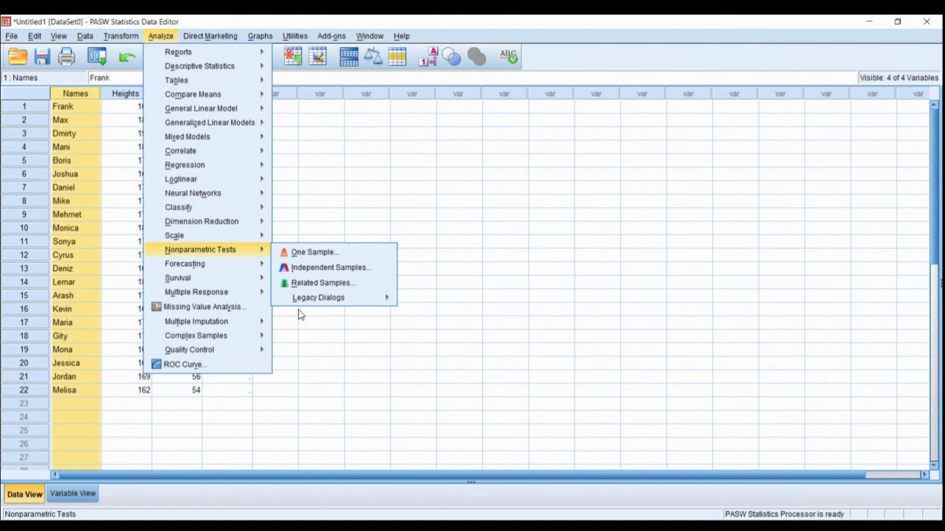
left_click(500, 207)
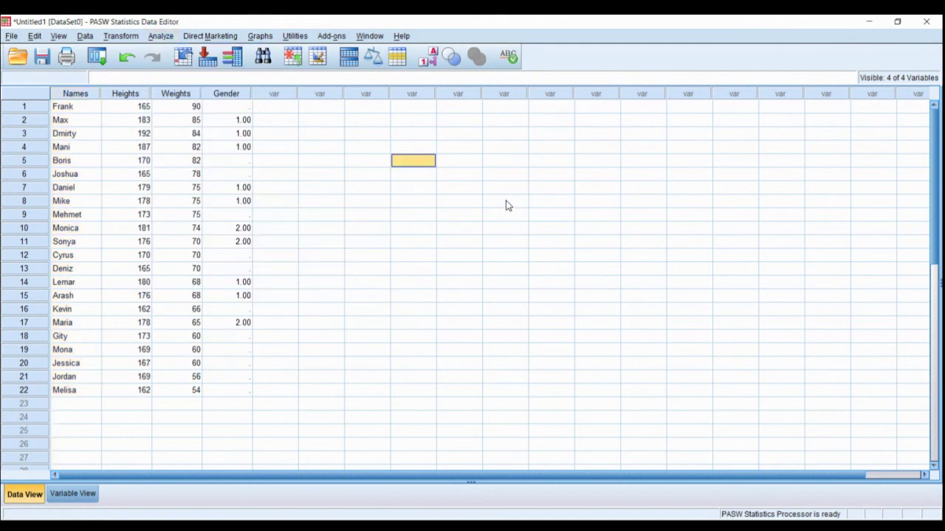